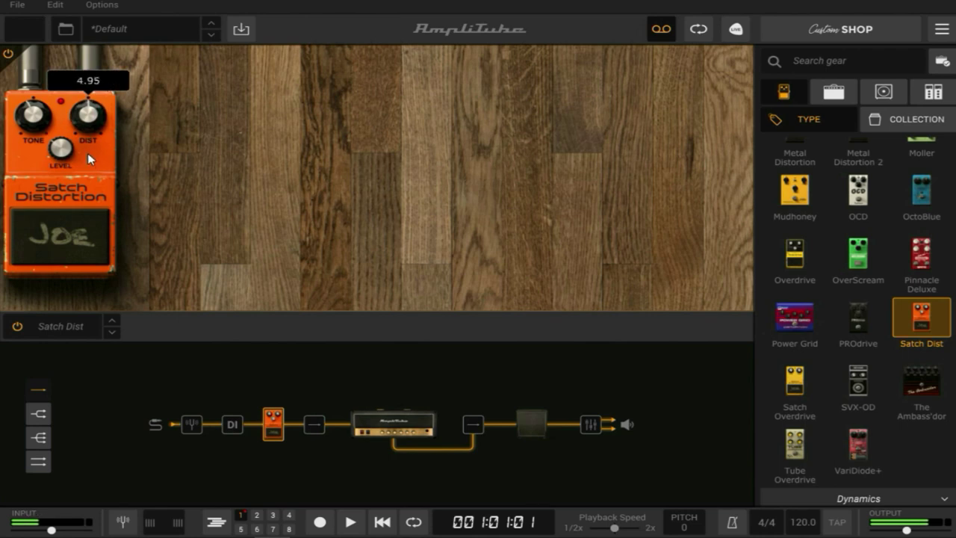
# - Replace the cabinet in the signal chain with the 4x12 1960AV SL from the Slash collection
pyautogui.moveTo(89, 158); pyautogui.dragTo(89, 156)
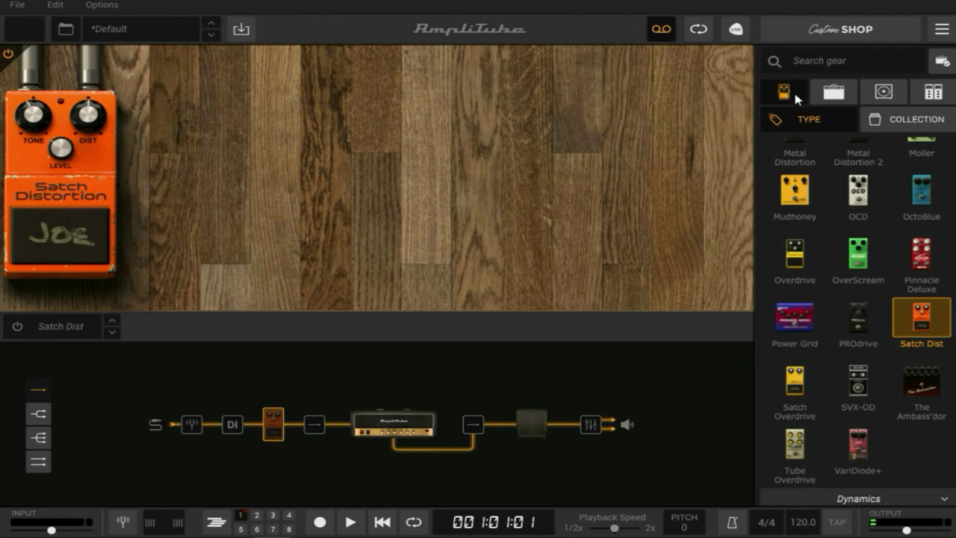
pyautogui.click(885, 93)
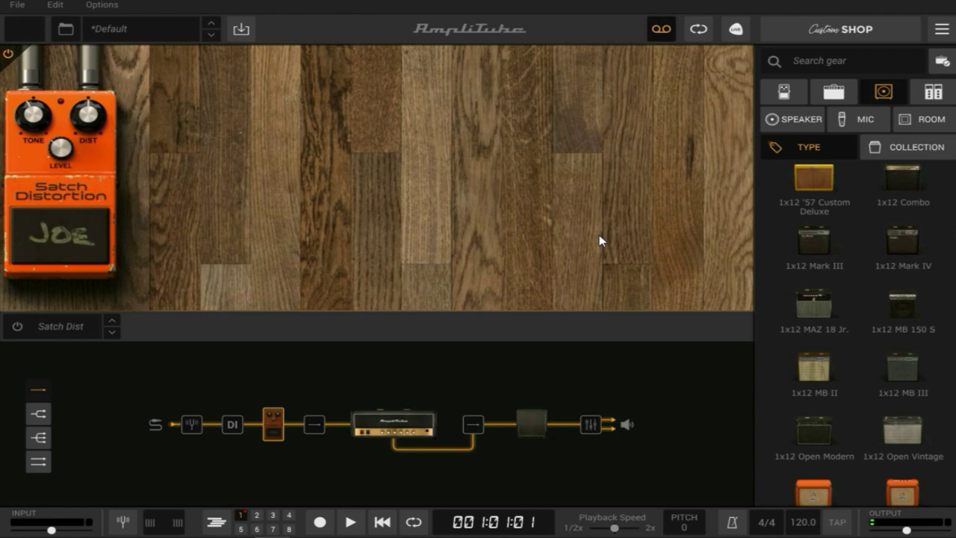
pyautogui.click(533, 422)
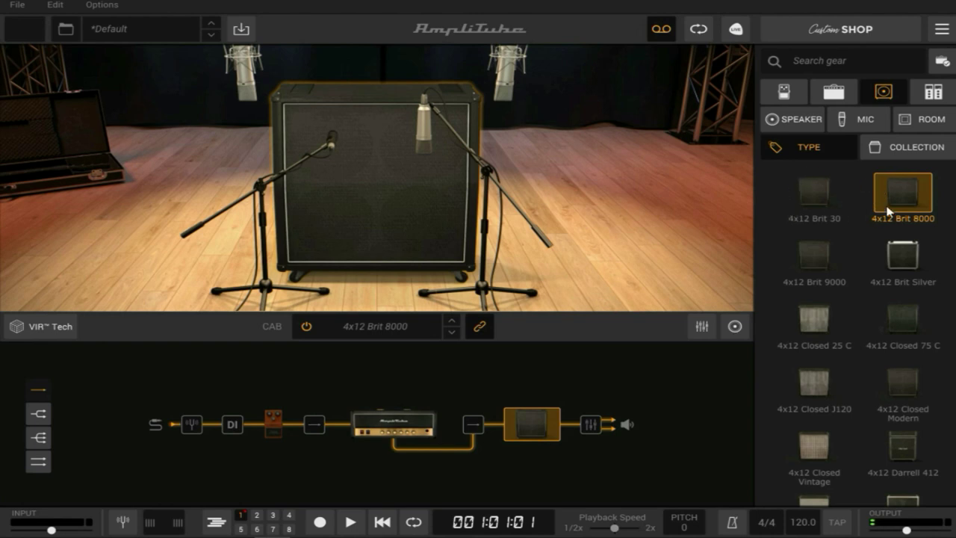
pyautogui.scroll(-3, 844, 295)
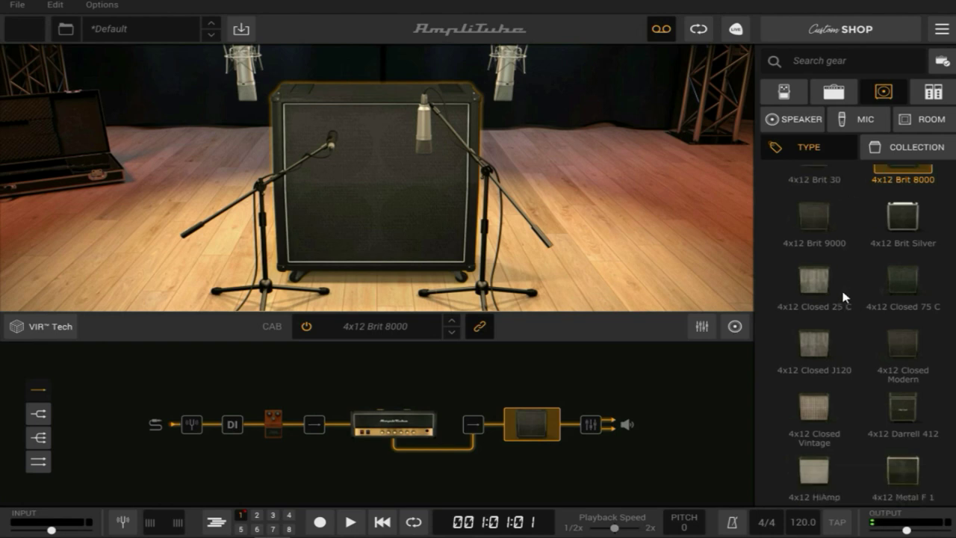
pyautogui.scroll(-2, 843, 297)
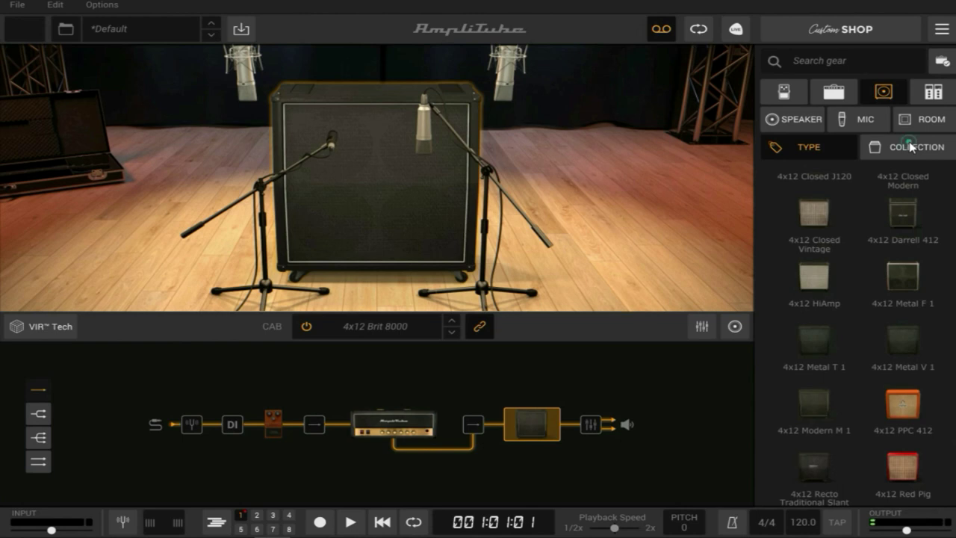
pyautogui.click(911, 146)
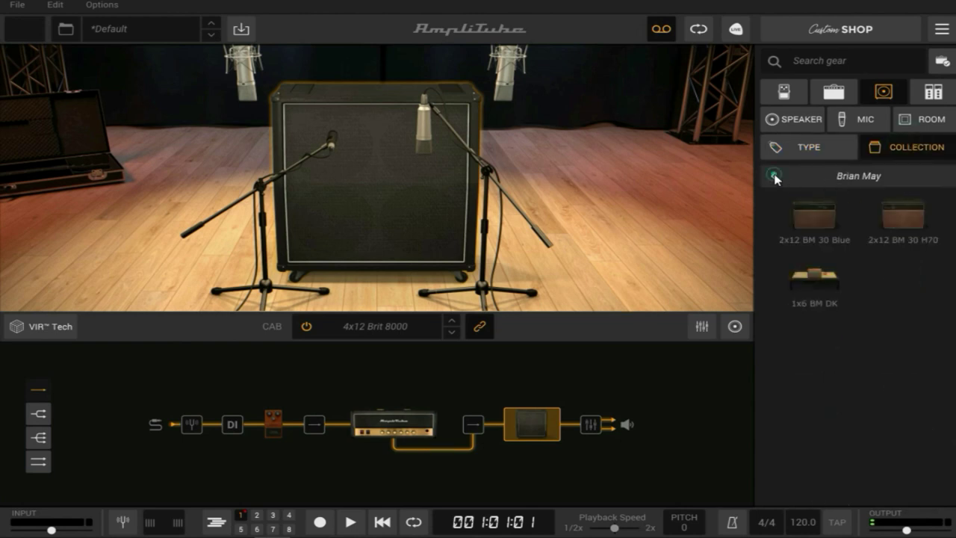
pyautogui.click(773, 176)
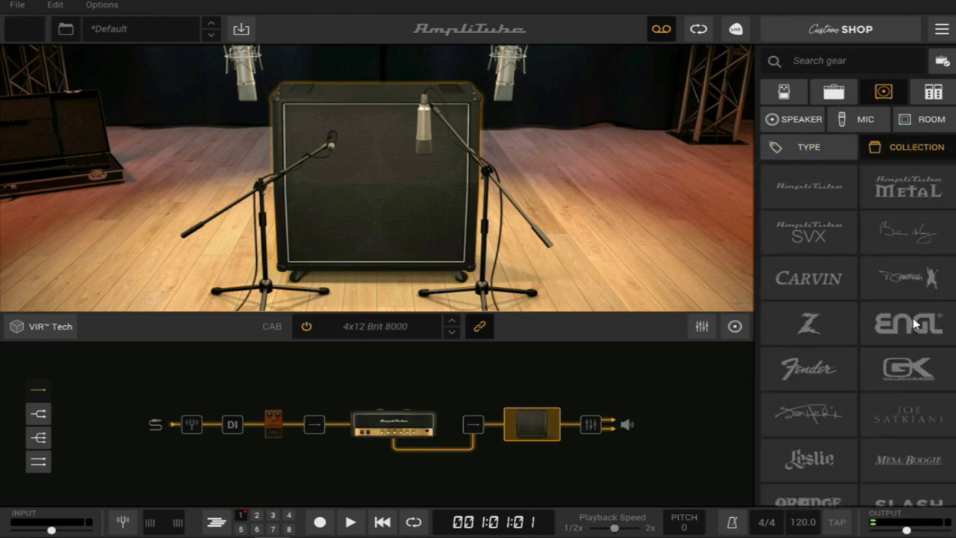
pyautogui.scroll(-1, 873, 375)
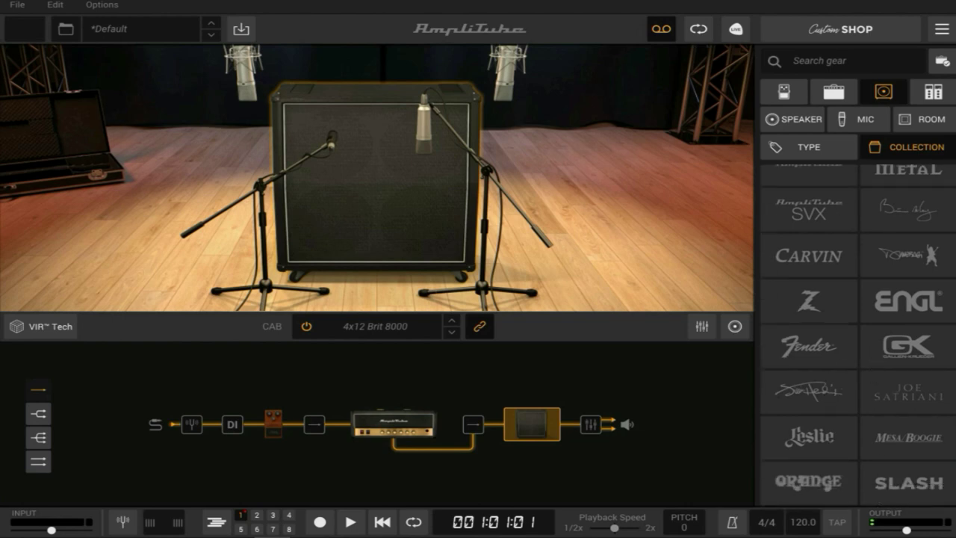
pyautogui.click(906, 485)
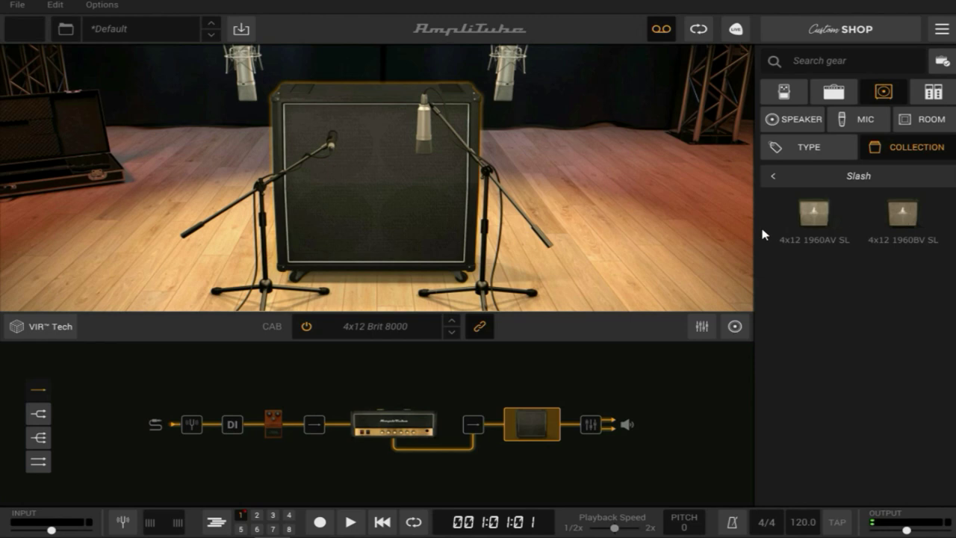
pyautogui.click(819, 218)
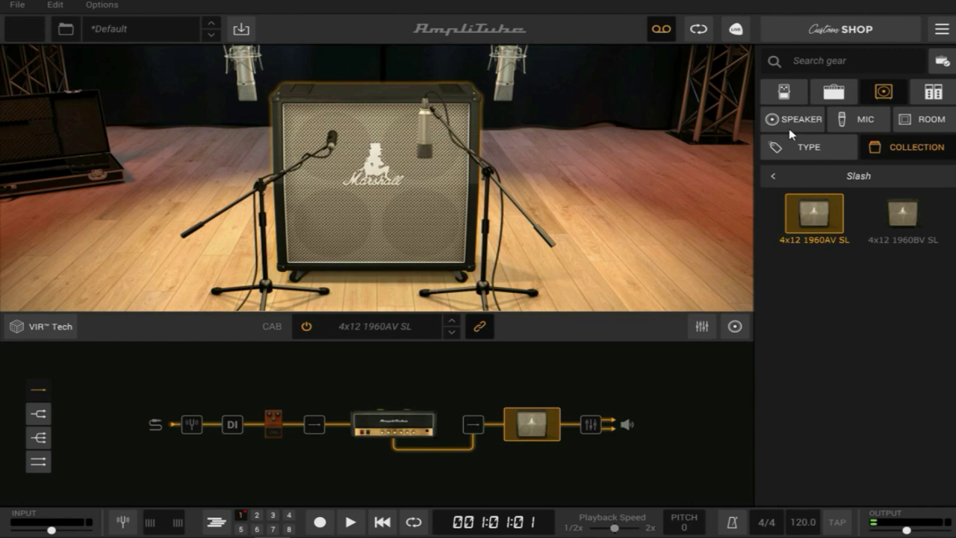
# - Examine the microphones assigned to Mic 1 and Mic 2 and the dynamic, condenser and ribbon models available for them
pyautogui.click(845, 124)
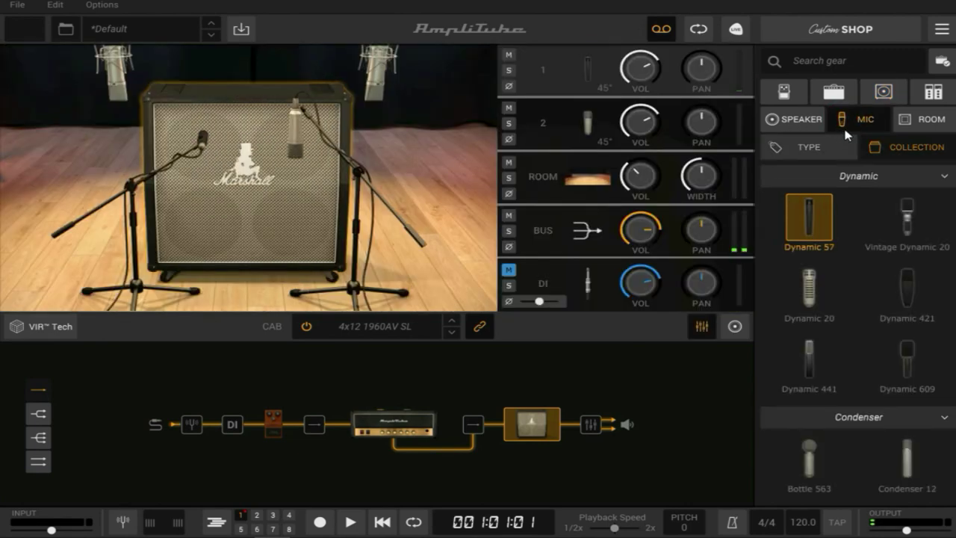
pyautogui.click(297, 147)
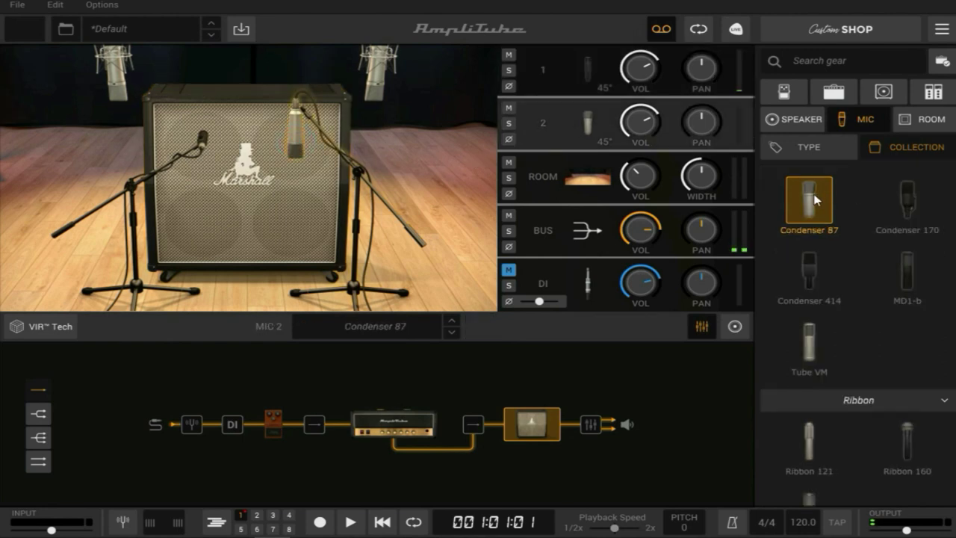
pyautogui.scroll(3, 889, 339)
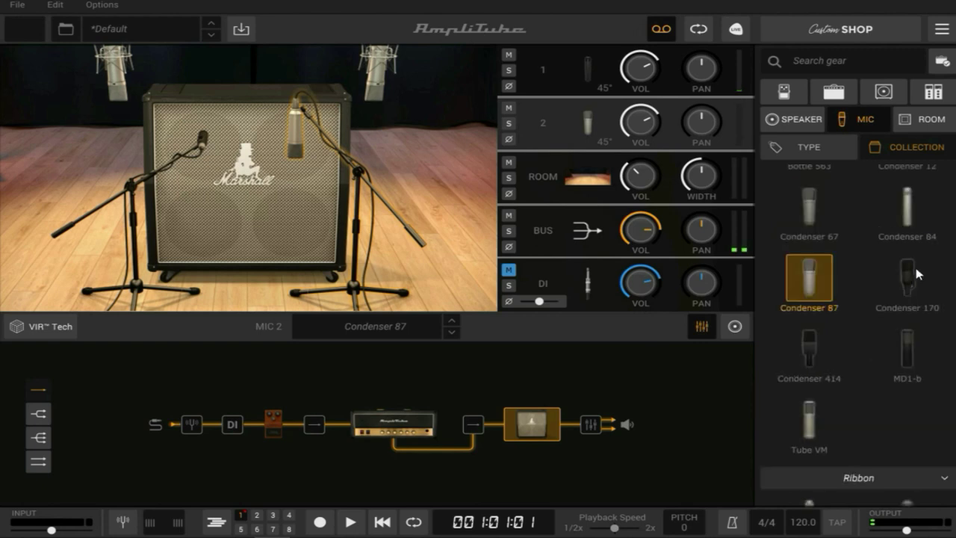
pyautogui.scroll(4, 912, 271)
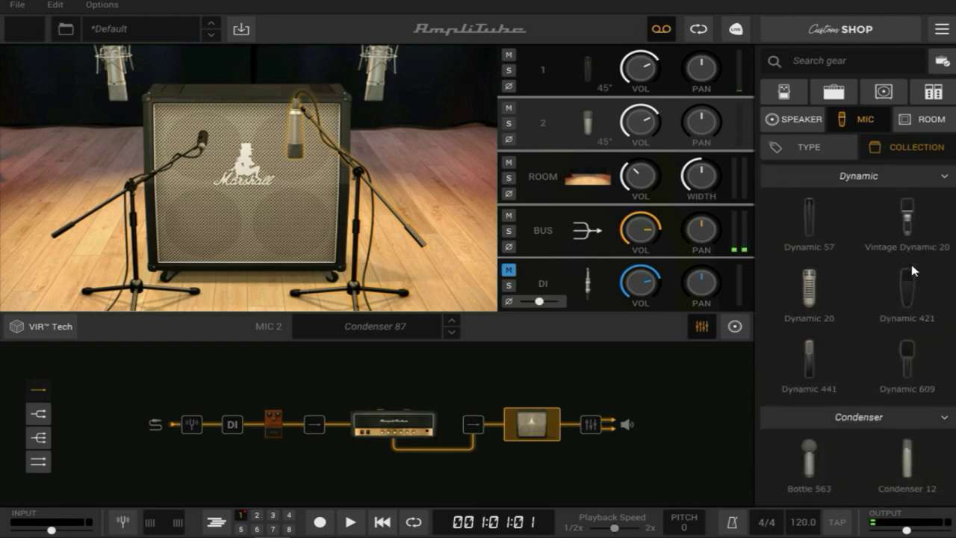
pyautogui.scroll(-6, 834, 297)
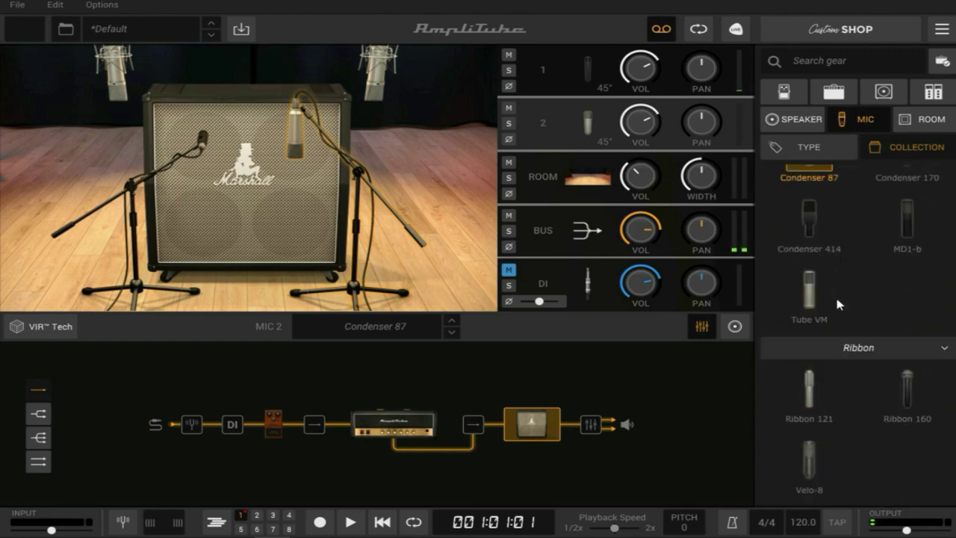
pyautogui.scroll(4, 862, 377)
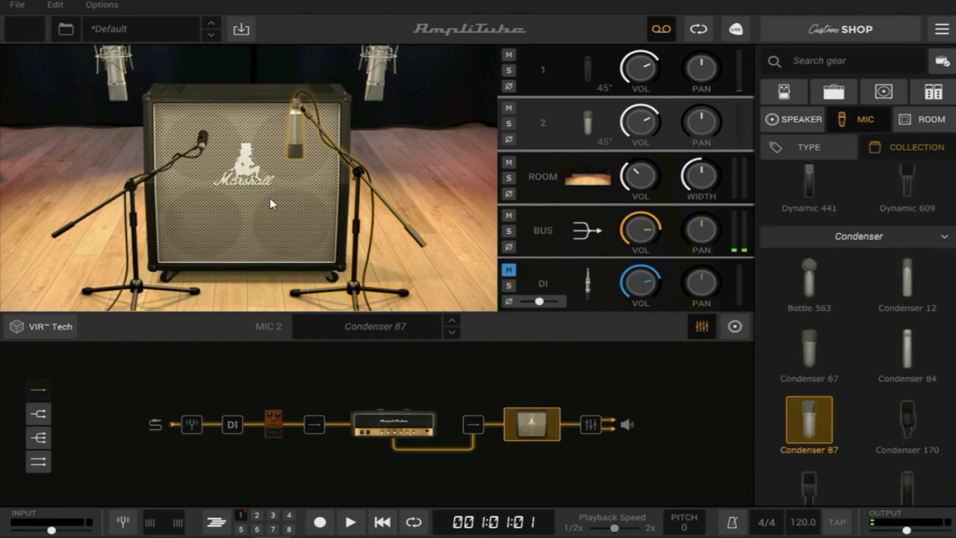
pyautogui.click(203, 142)
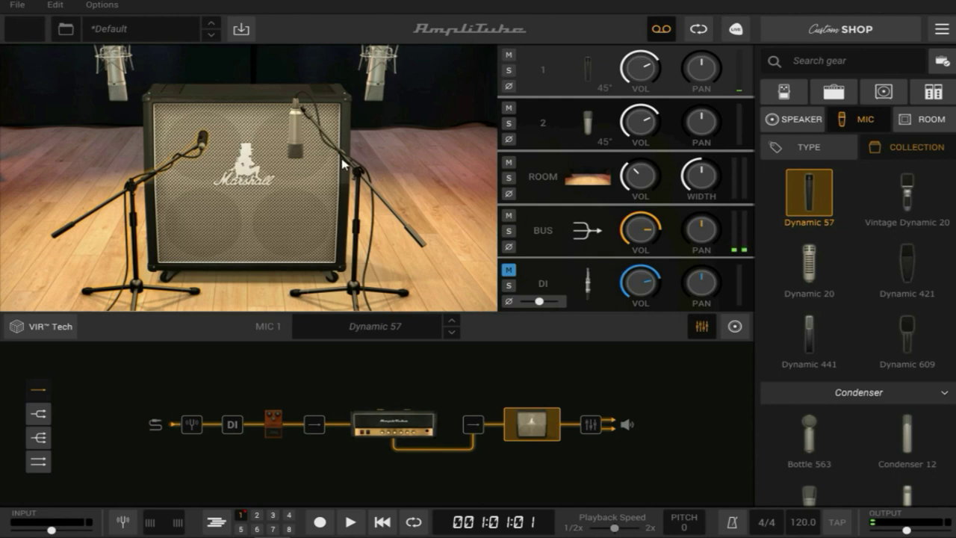
pyautogui.click(305, 152)
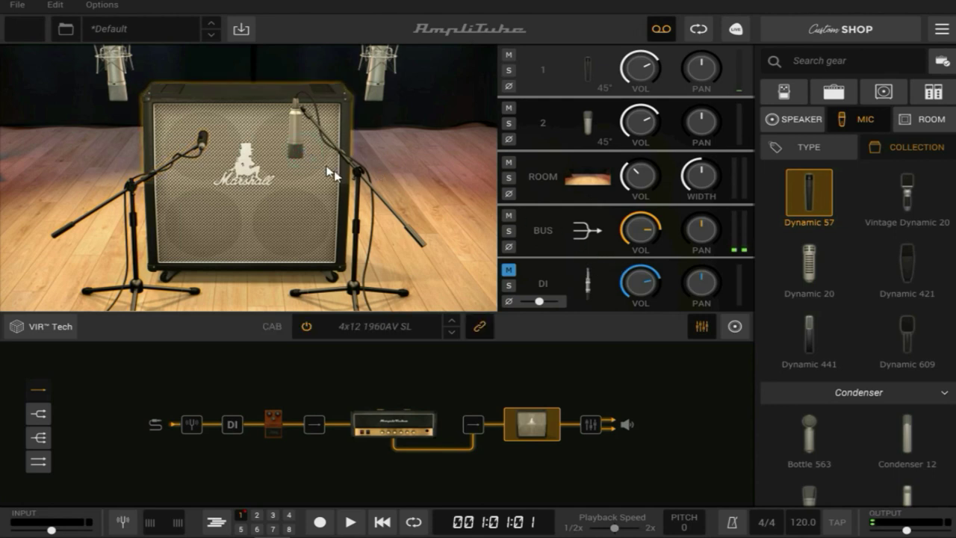
pyautogui.click(205, 152)
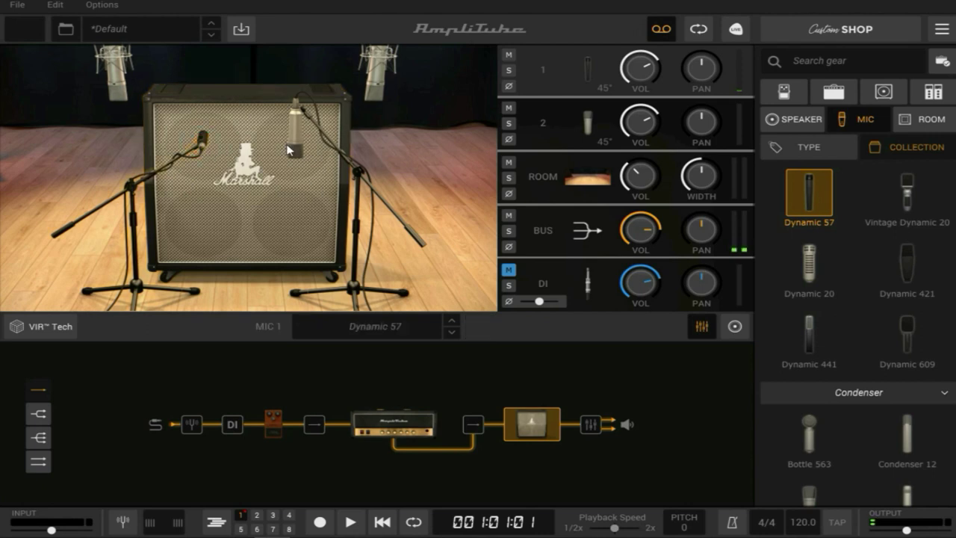
pyautogui.click(589, 126)
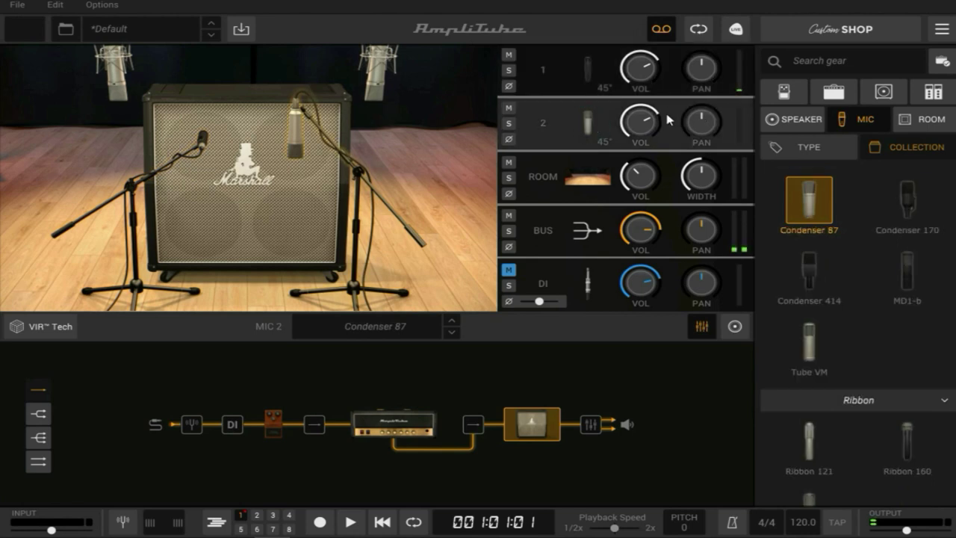
pyautogui.click(202, 150)
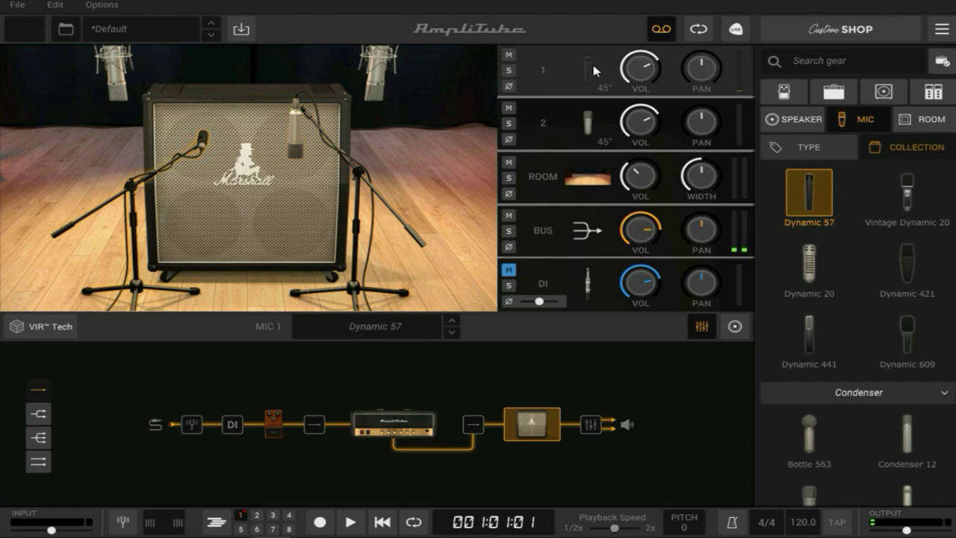
# - Try moving Mic 2 slightly in front of the cabinet and return it to its starting position
pyautogui.click(354, 240)
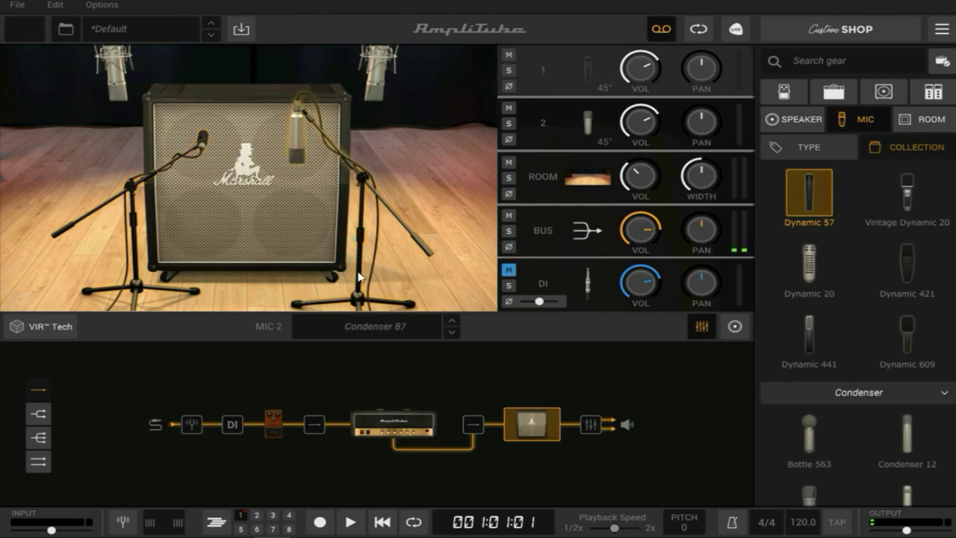
pyautogui.moveTo(345, 233)
pyautogui.mouseDown()
pyautogui.moveTo(345, 254)
pyautogui.moveTo(340, 237)
pyautogui.mouseUp()
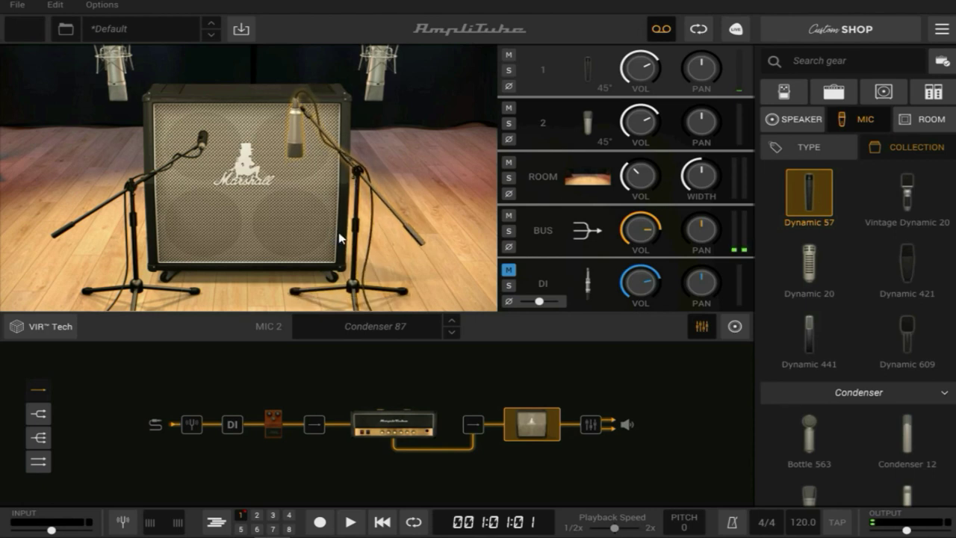
pyautogui.click(371, 95)
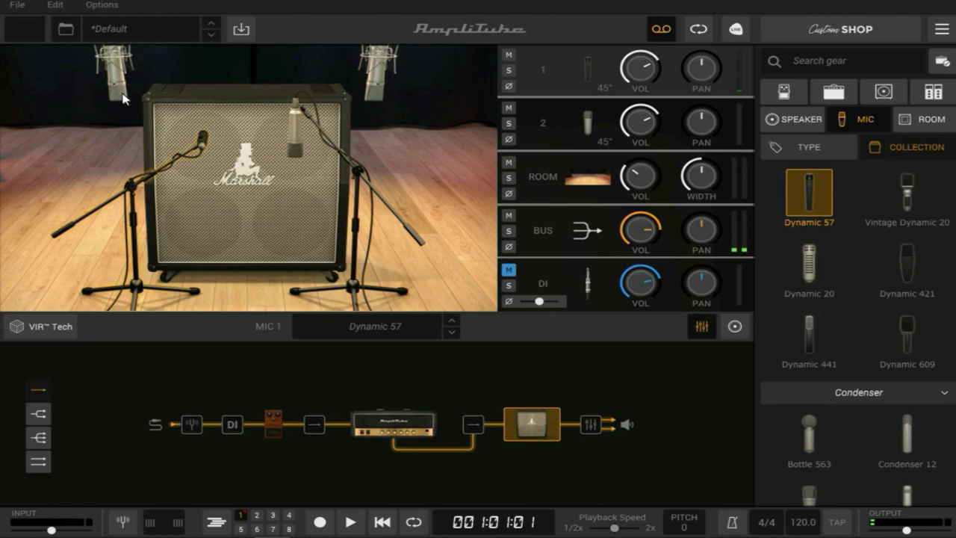
# - Change the pair of room microphones to Condenser 170, trying Condenser 12 first
pyautogui.click(910, 118)
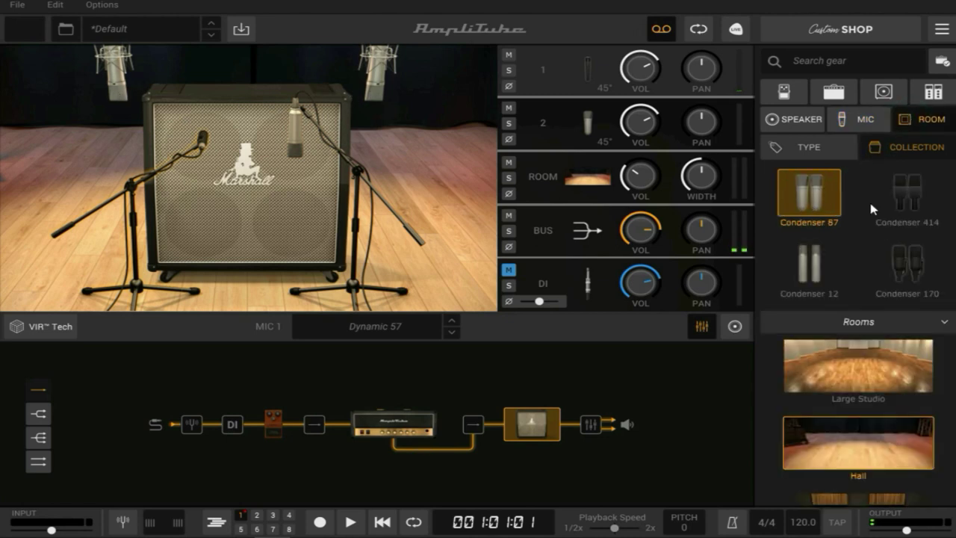
pyautogui.click(816, 270)
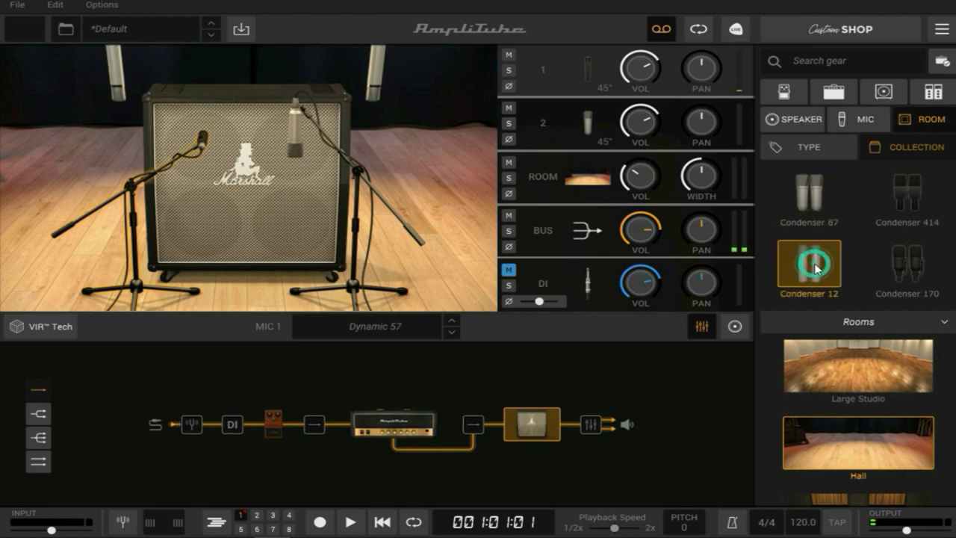
pyautogui.click(898, 276)
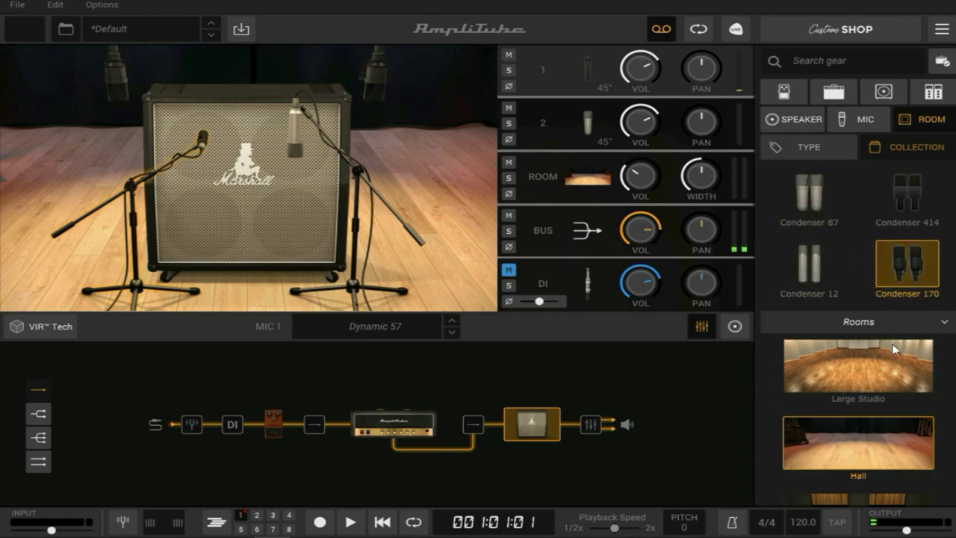
# - Try the Large Studio room around the cabinet, switch back to Hall and browse the remaining rooms
pyautogui.scroll(-3, 896, 351)
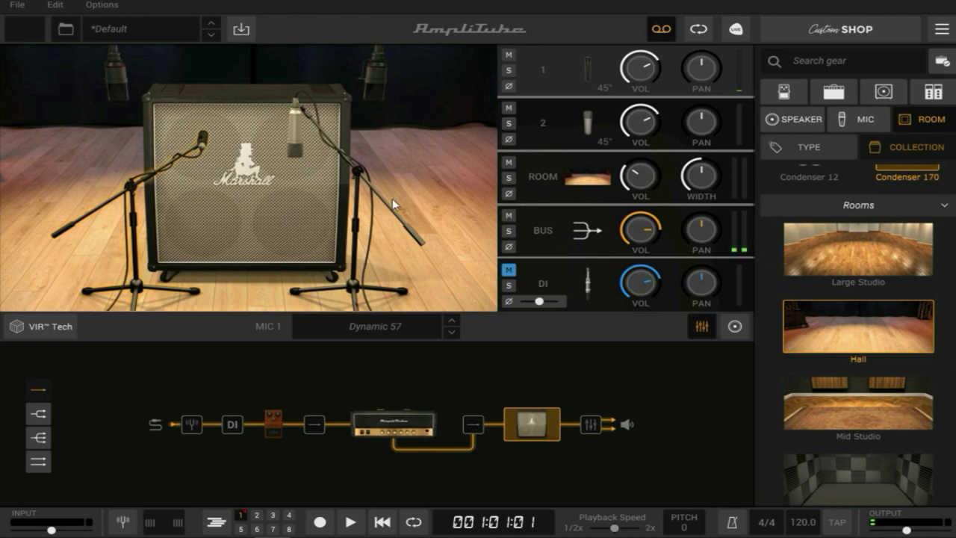
pyautogui.click(869, 253)
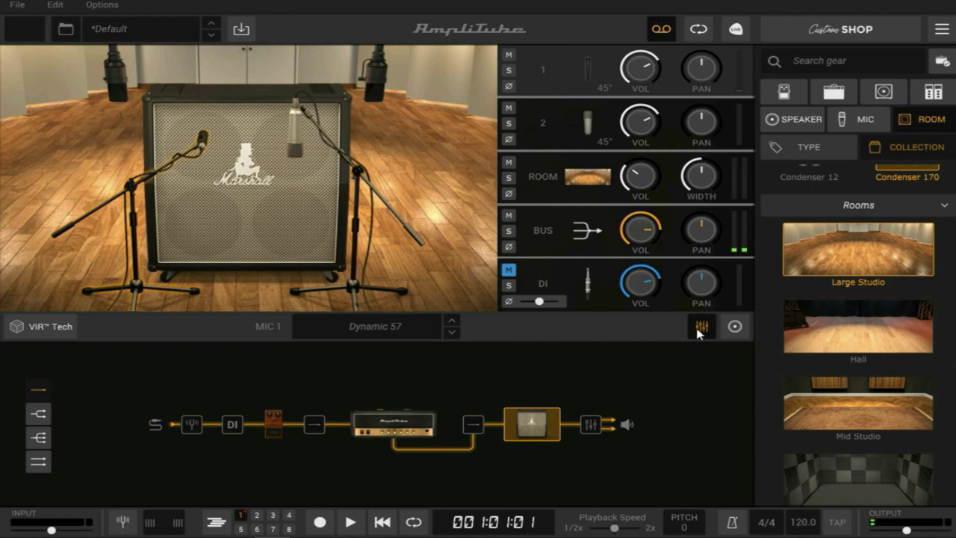
pyautogui.click(864, 324)
pyautogui.scroll(-3, 851, 359)
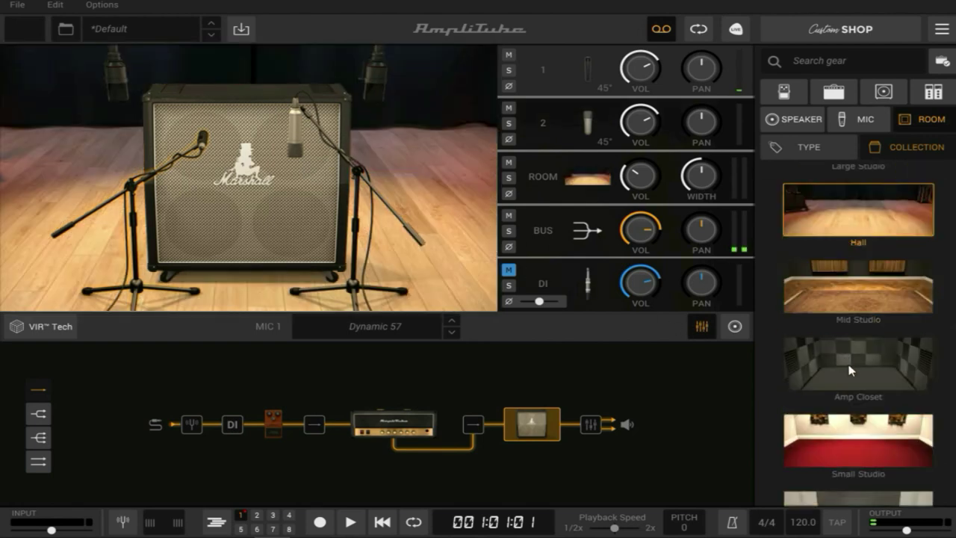
pyautogui.scroll(-5, 849, 371)
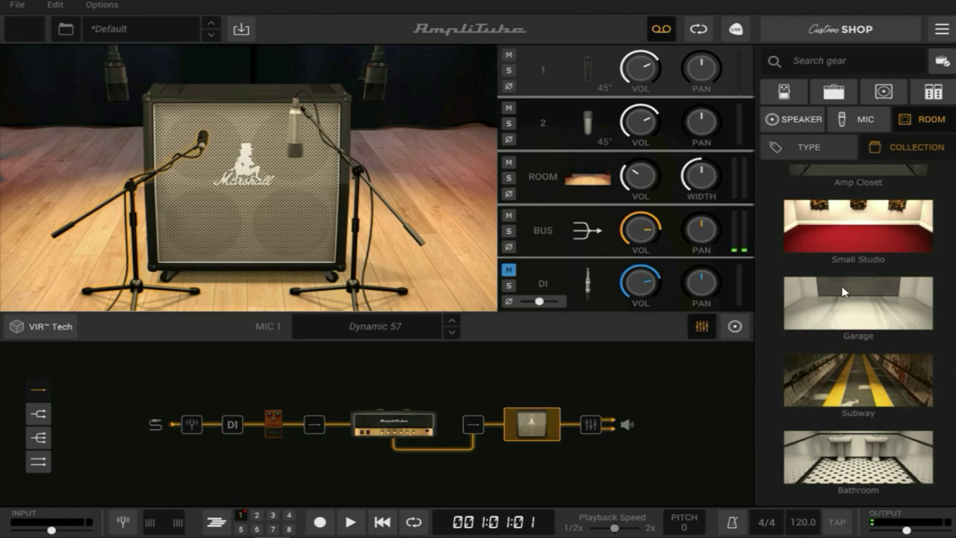
# - Set the cabinet's room to Bathroom, trying Subway first
pyautogui.click(864, 380)
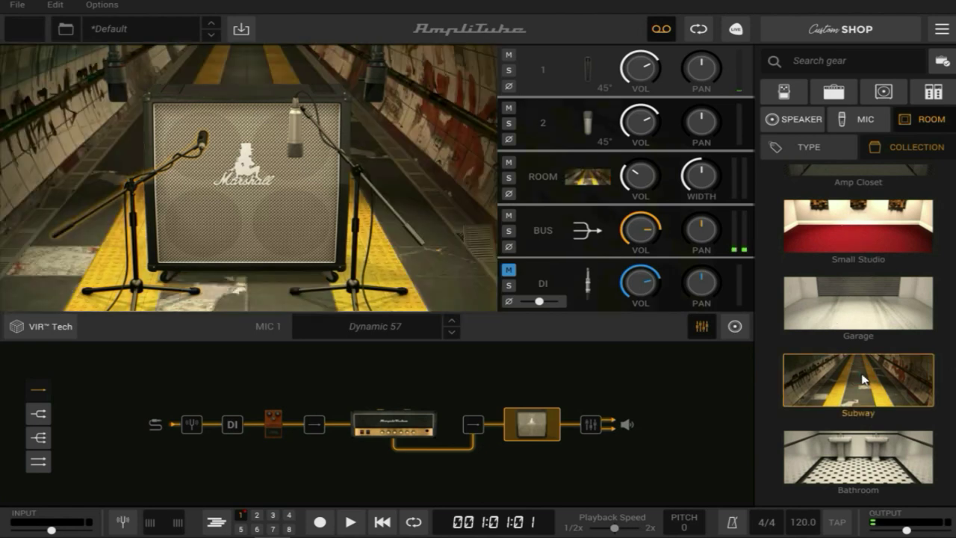
pyautogui.click(878, 456)
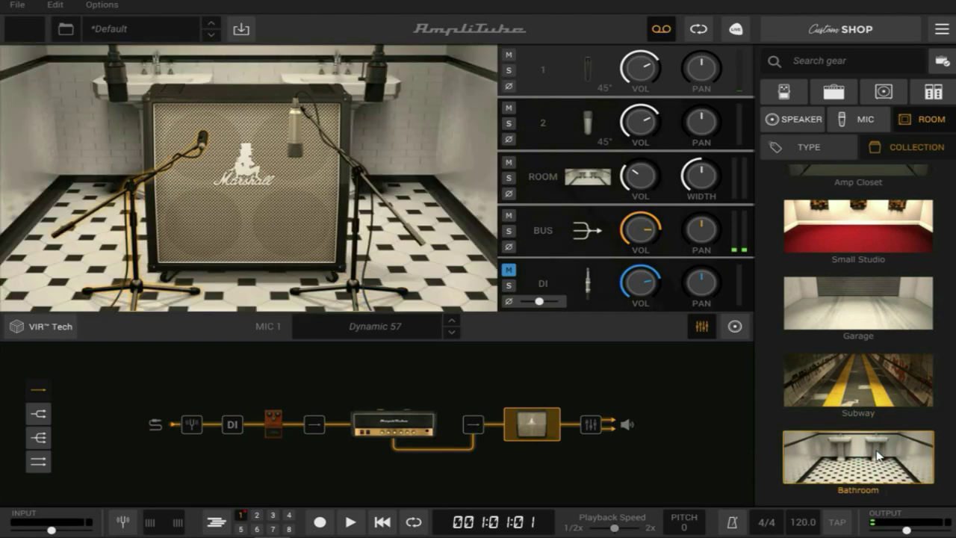
pyautogui.scroll(8, 906, 346)
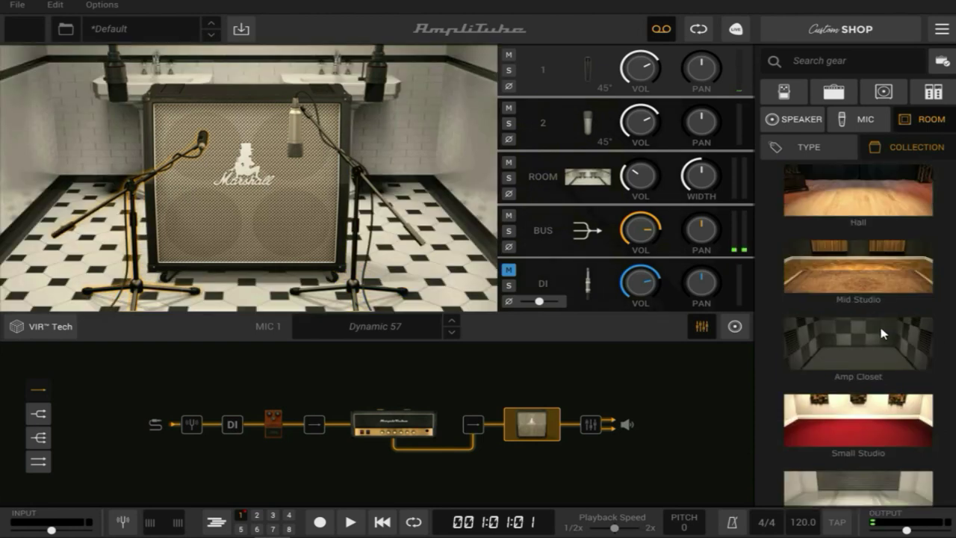
pyautogui.scroll(-3, 878, 337)
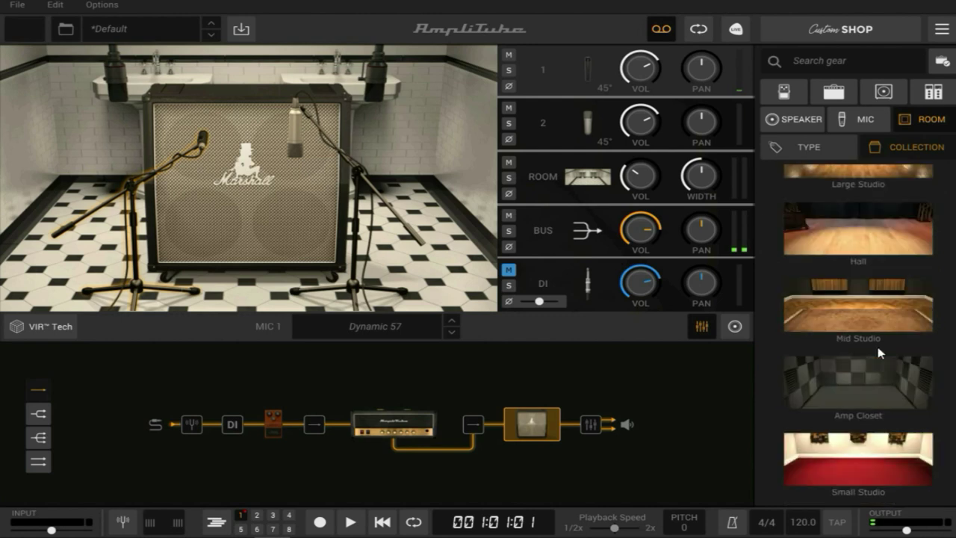
# - Set the cabinet's room to Mid Studio
pyautogui.click(853, 316)
pyautogui.scroll(3, 854, 314)
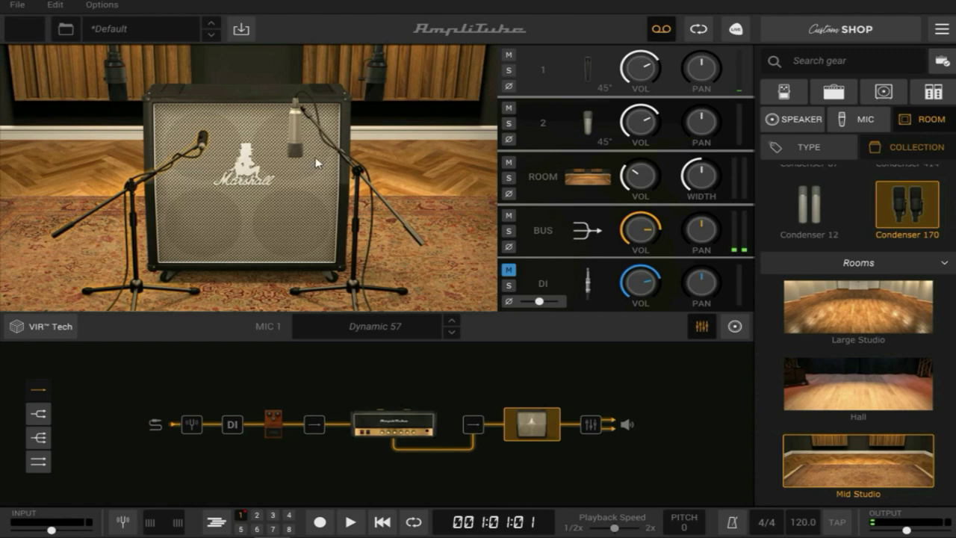
# - Open the cabinet's speaker settings and replace the upper-left speaker with Brit Alnico B
pyautogui.click(881, 92)
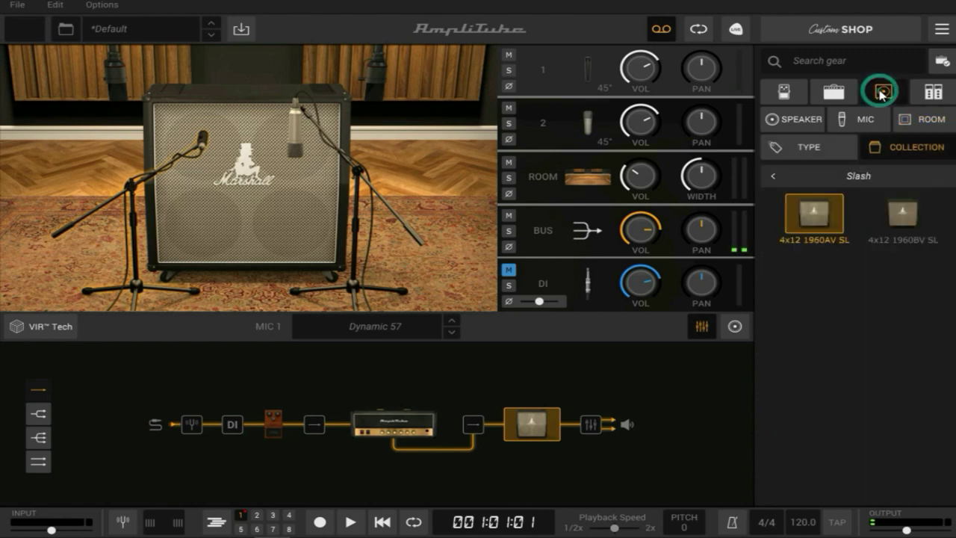
pyautogui.click(792, 120)
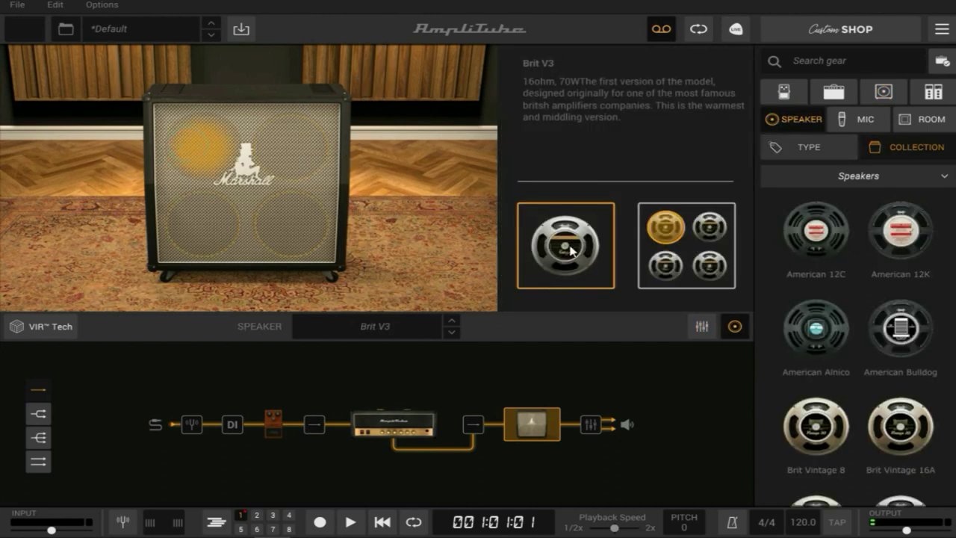
pyautogui.scroll(-10, 847, 358)
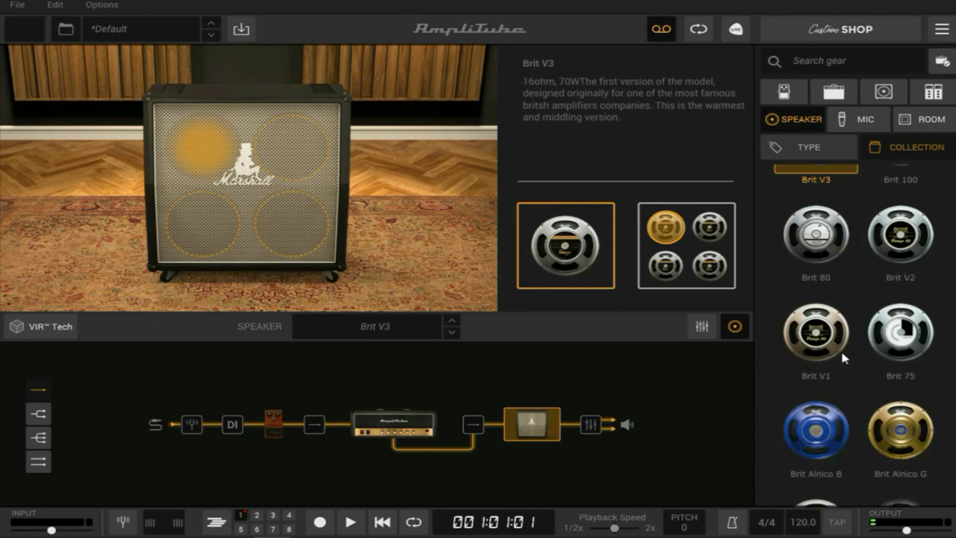
pyautogui.click(802, 438)
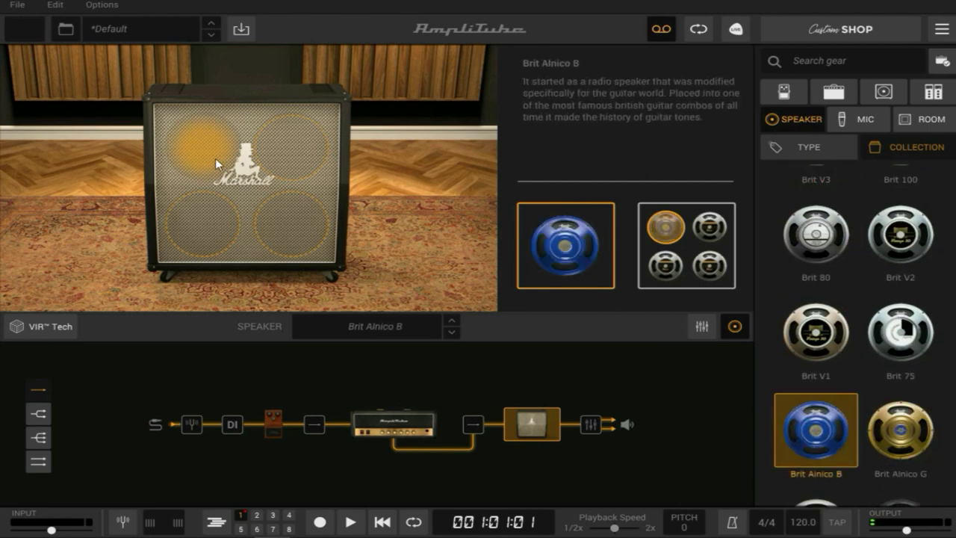
# - Replace the cabinet's upper-right speaker with EV Darkness and check the two lower speakers
pyautogui.click(281, 140)
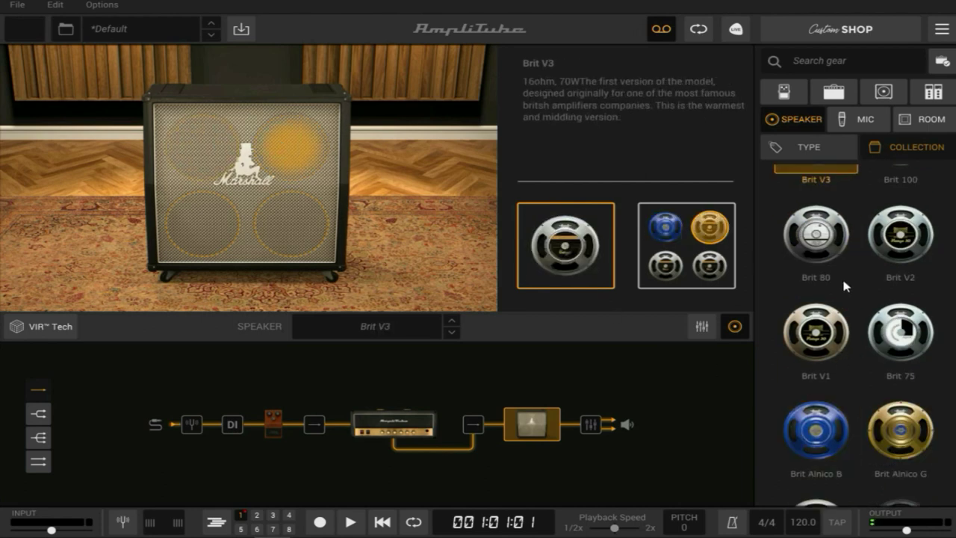
pyautogui.scroll(-5, 889, 287)
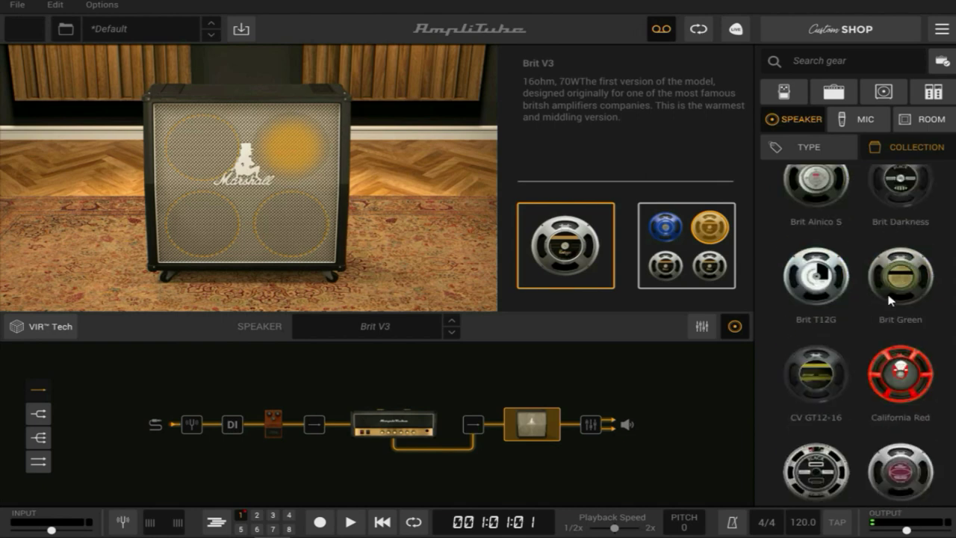
pyautogui.scroll(-2, 886, 384)
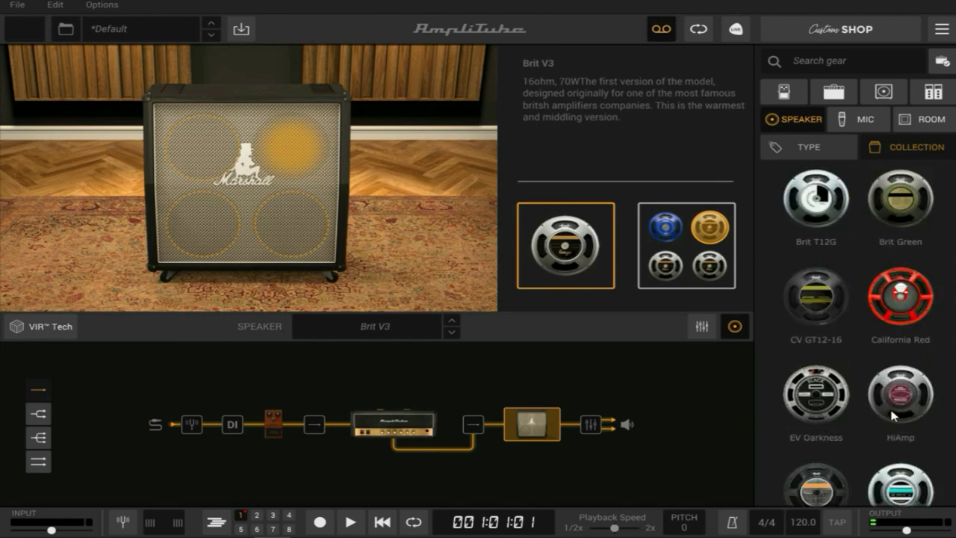
pyautogui.click(820, 399)
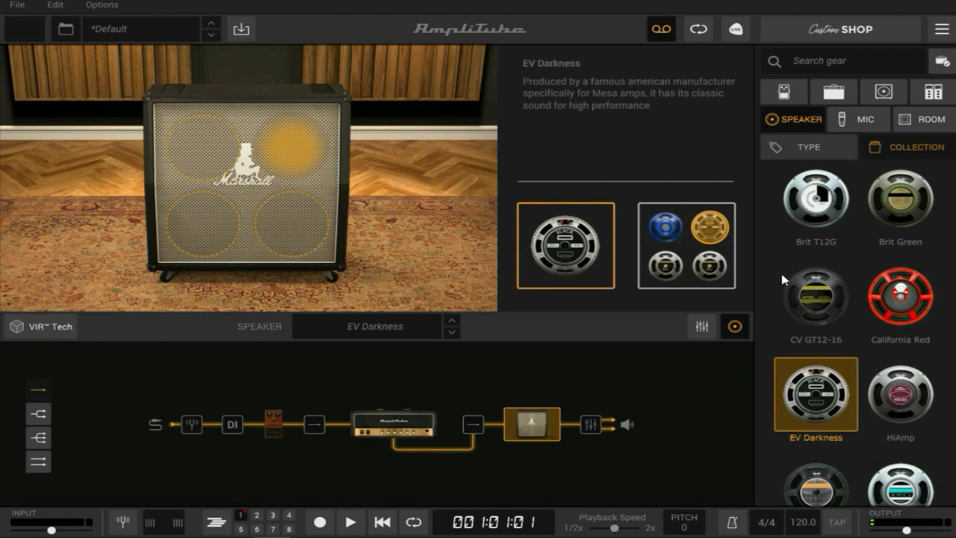
pyautogui.click(202, 222)
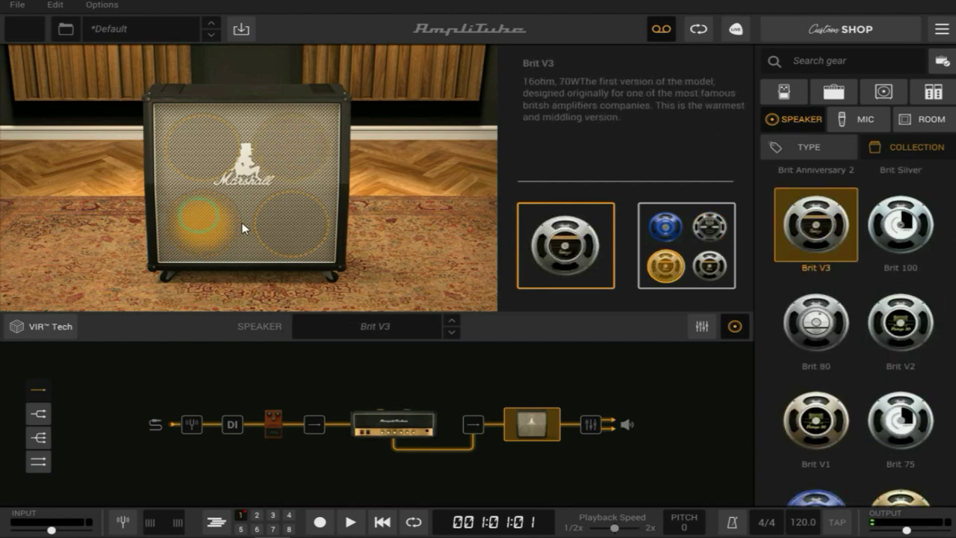
pyautogui.click(302, 224)
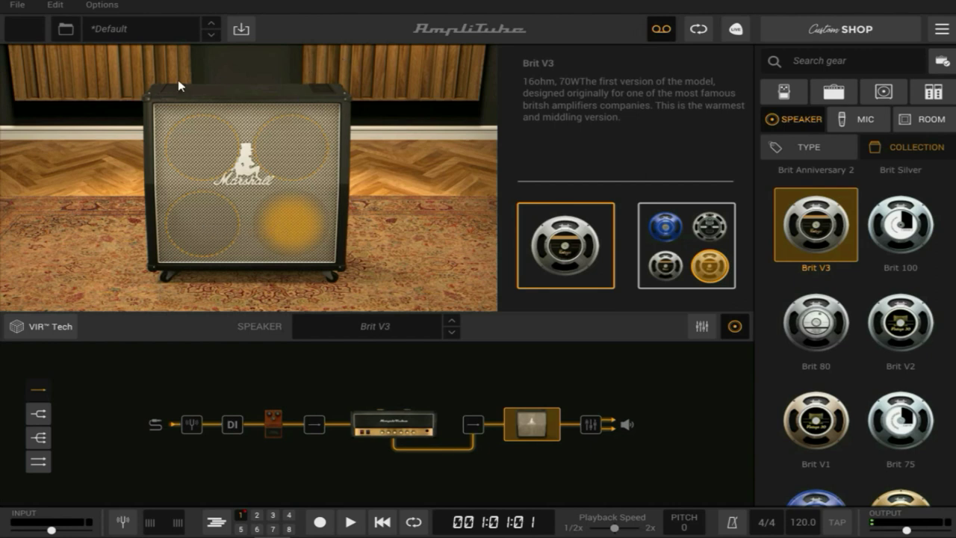
# - Try splitting the signal after the amp into a second cabinet and return to the single path
pyautogui.click(476, 425)
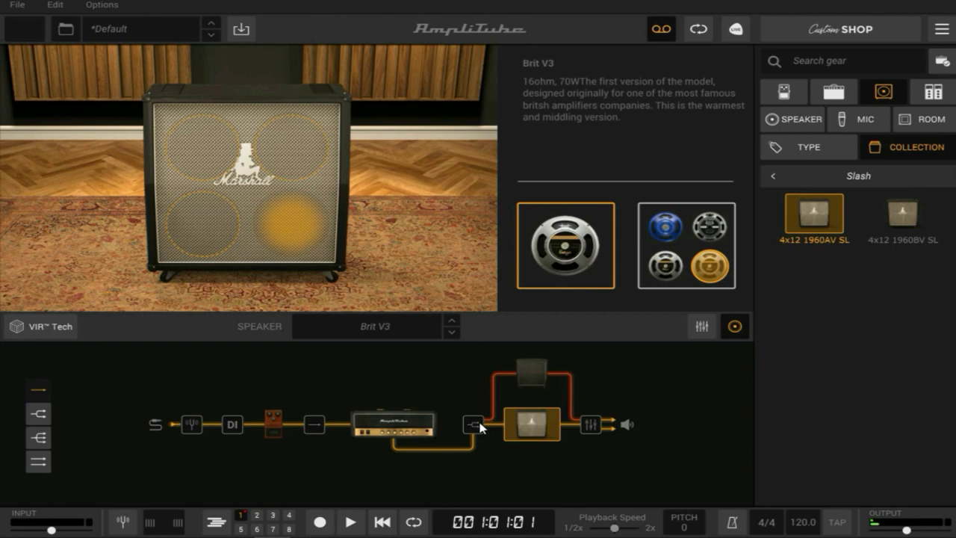
pyautogui.click(476, 425)
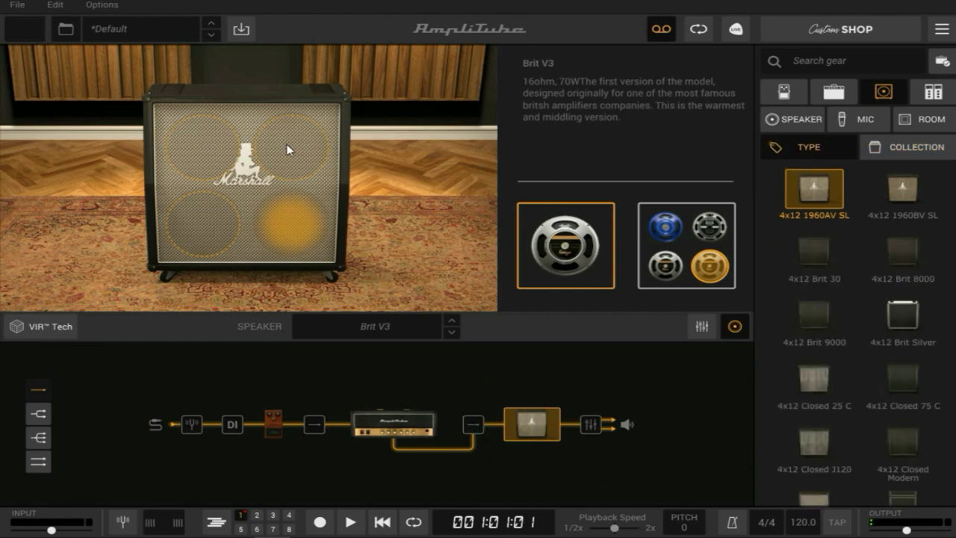
# - Move Mic 1 farther out from the speaker cone in the VIR Tech view and return to the cabinet view
pyautogui.click(21, 329)
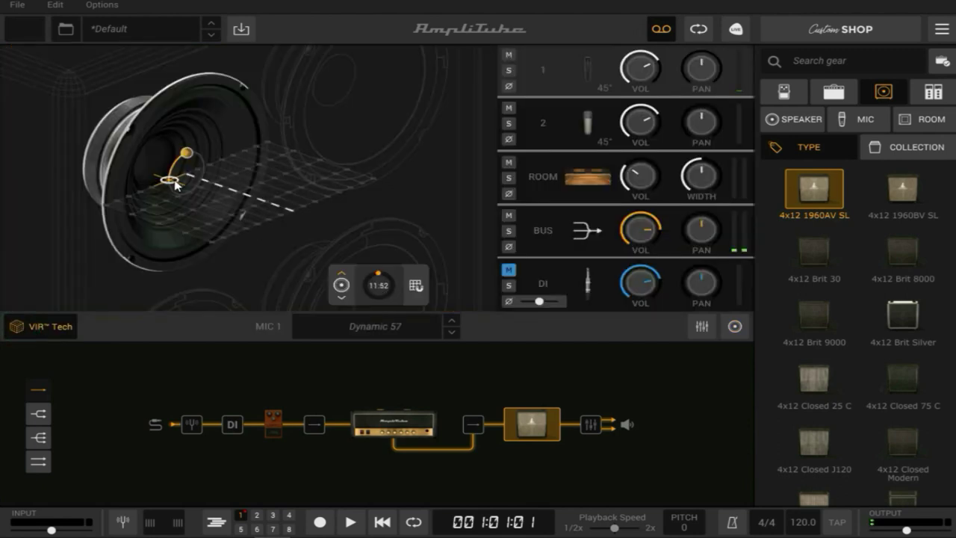
pyautogui.moveTo(172, 185); pyautogui.dragTo(207, 203)
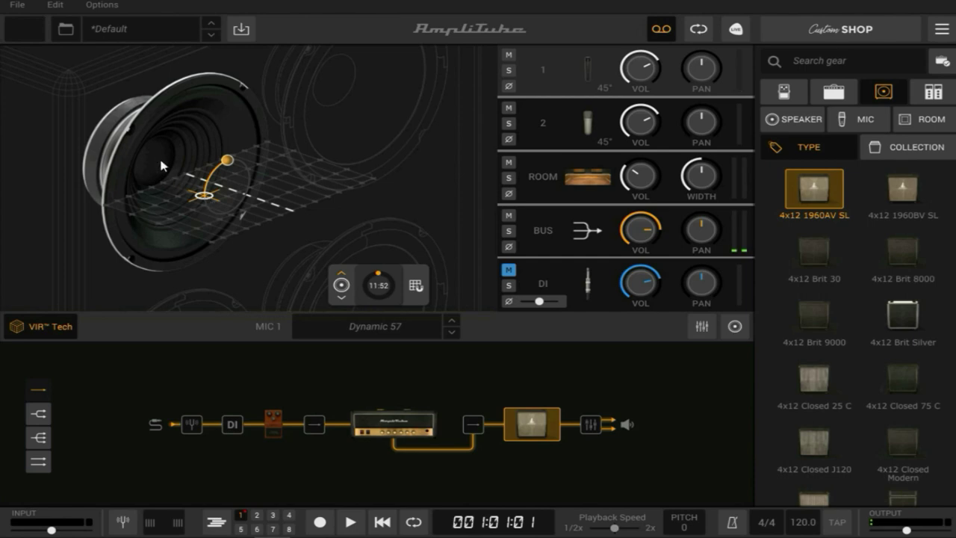
pyautogui.click(177, 291)
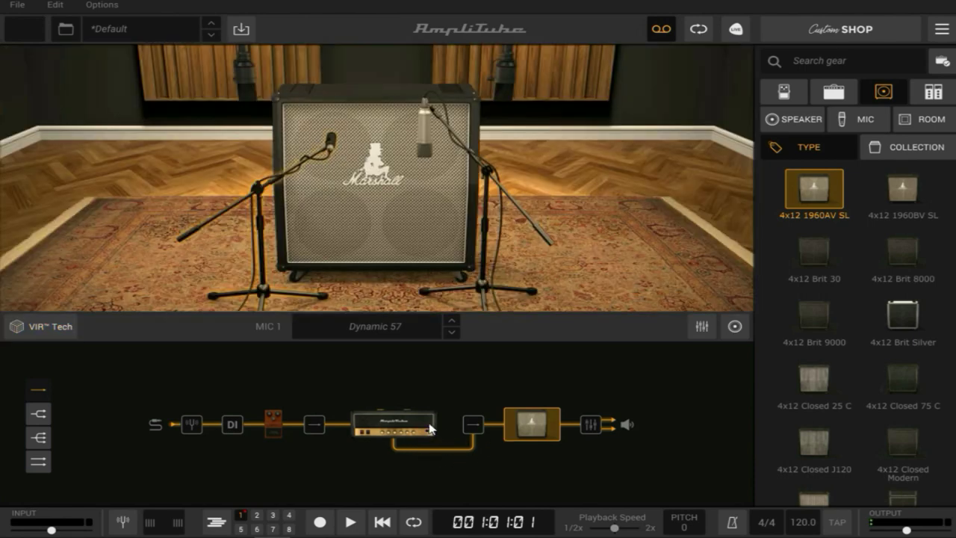
# - Add the /Delay pedal to the effects loop right after the Brit 8000 amp
pyautogui.click(783, 92)
pyautogui.scroll(15, 819, 238)
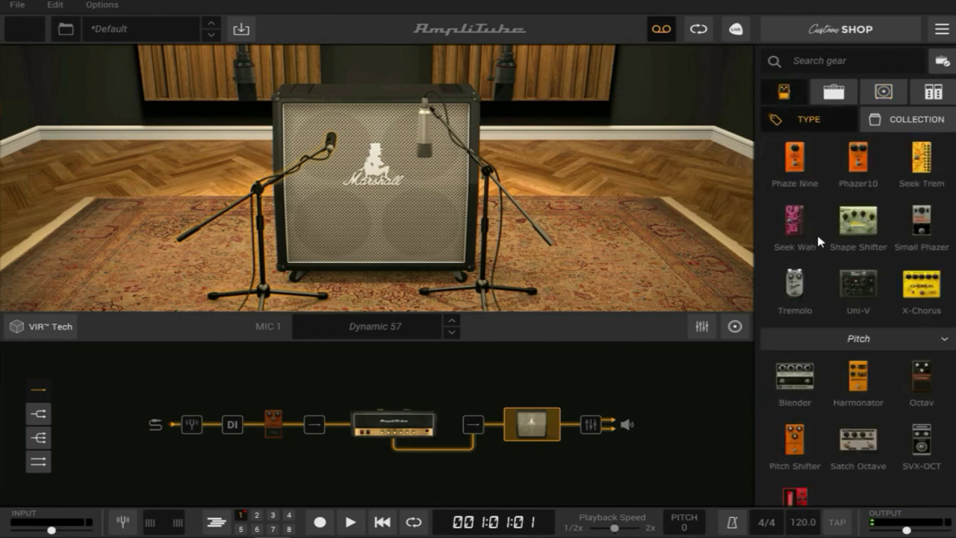
pyautogui.scroll(20, 819, 241)
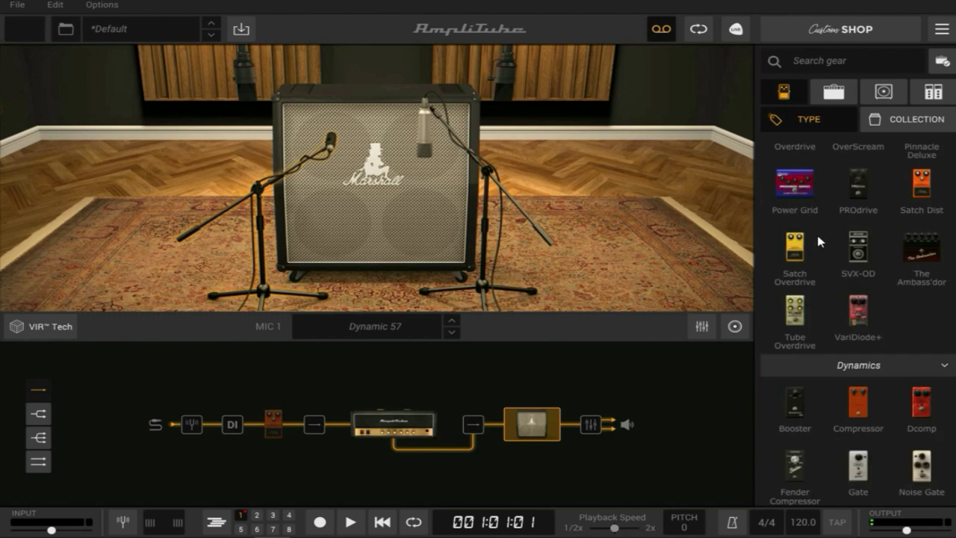
pyautogui.scroll(2, 819, 240)
pyautogui.moveTo(807, 196); pyautogui.dragTo(455, 426)
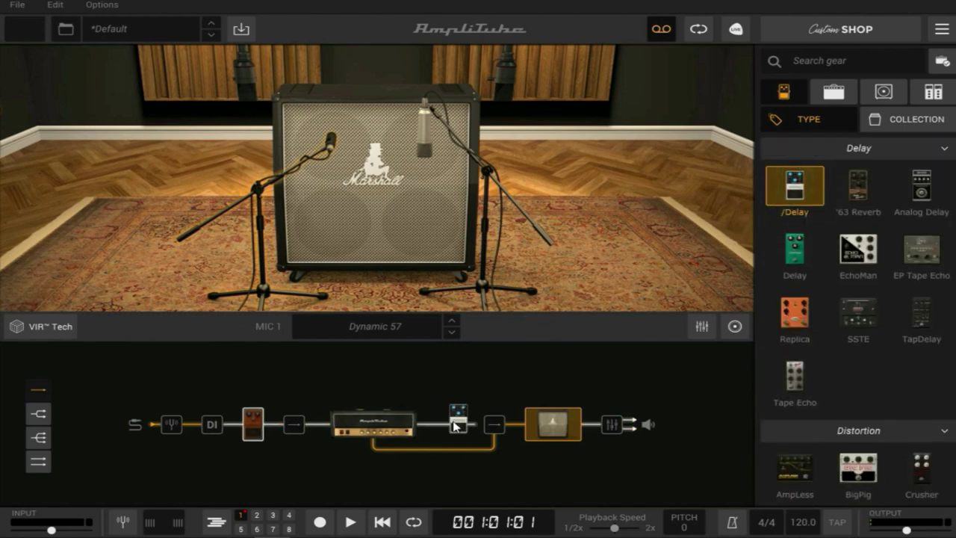
# - Show the /Delay pedal in the amp's Loop FX rack and remove it from the signal chain
pyautogui.click(456, 432)
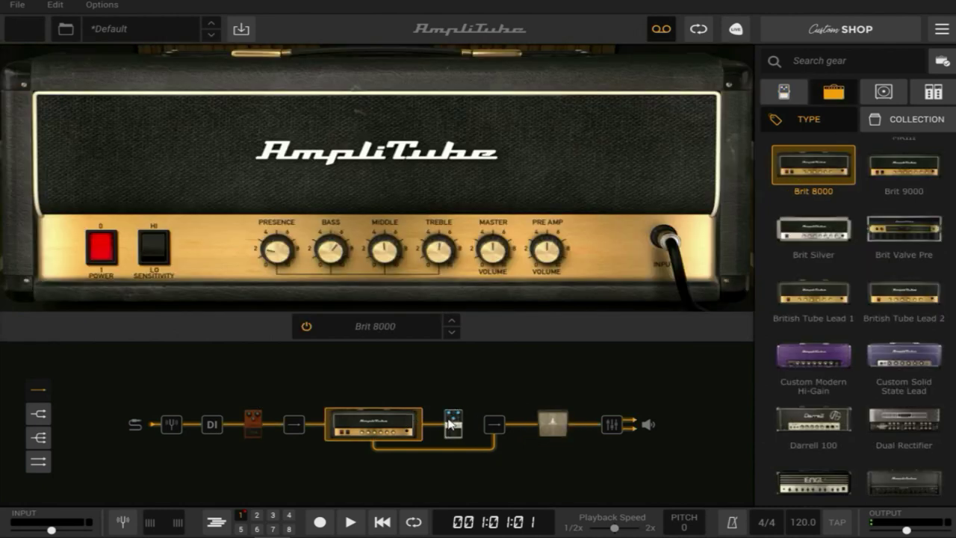
pyautogui.click(452, 423)
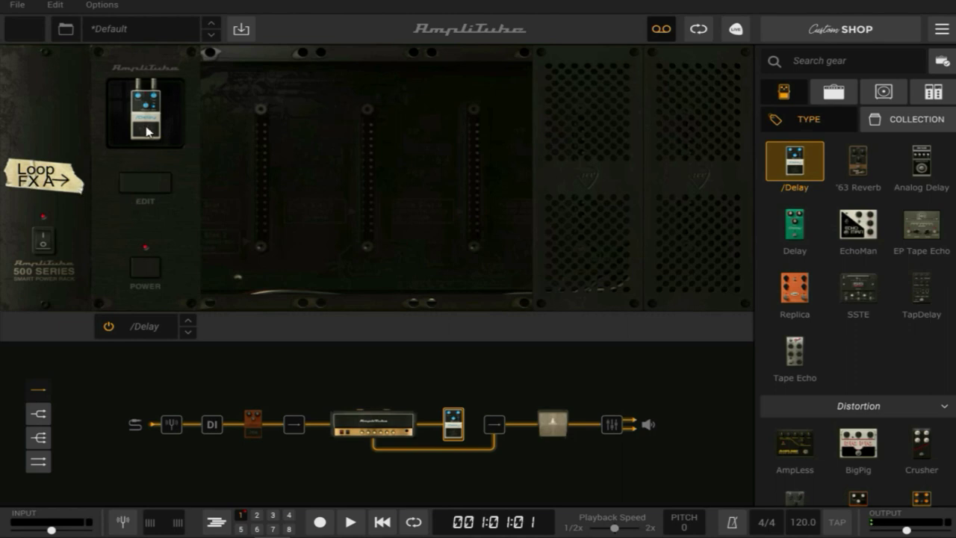
pyautogui.rightClick(451, 433)
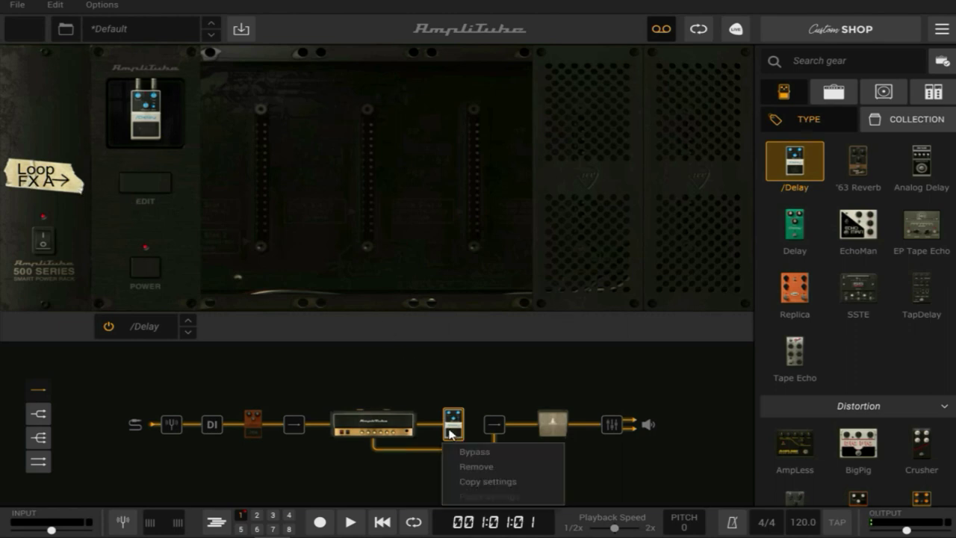
pyautogui.click(468, 467)
# - Open the mixer with the mic, room, bus, DI and master channels
pyautogui.click(592, 424)
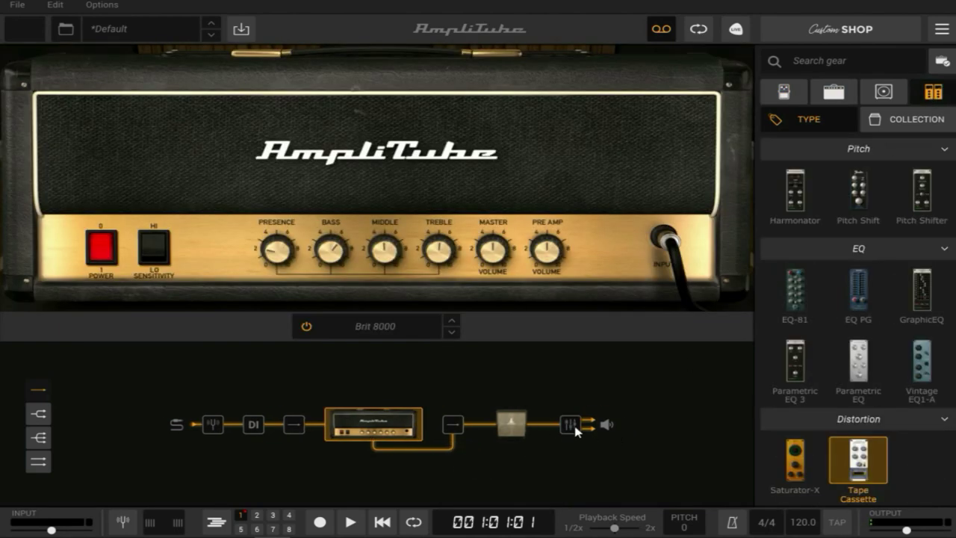
pyautogui.click(572, 425)
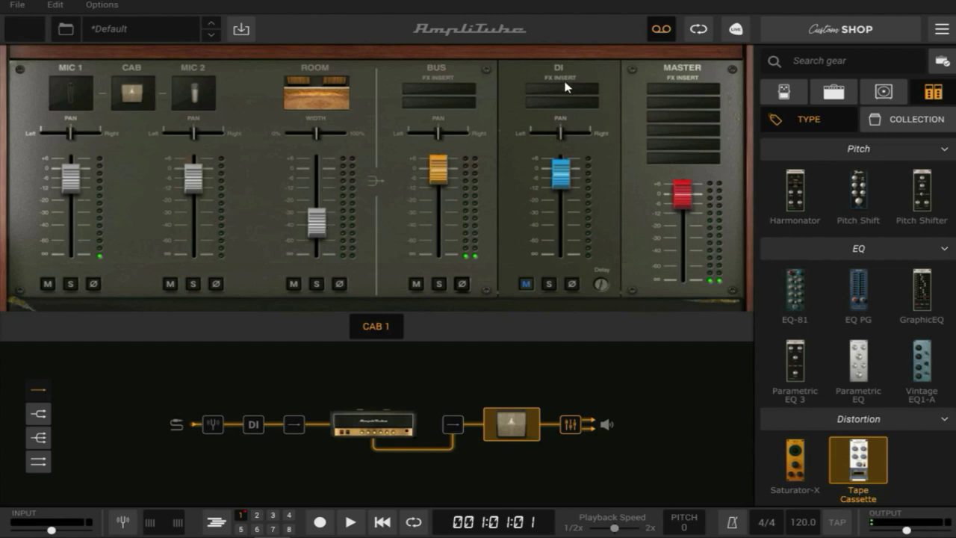
# - Try enabling the direct DI path to the mixer and switch it off again
pyautogui.click(255, 429)
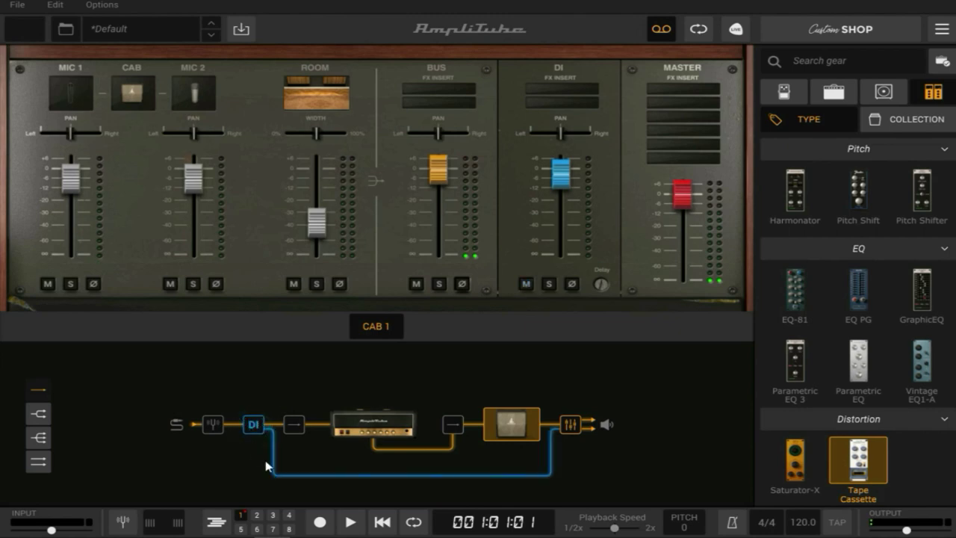
pyautogui.click(252, 425)
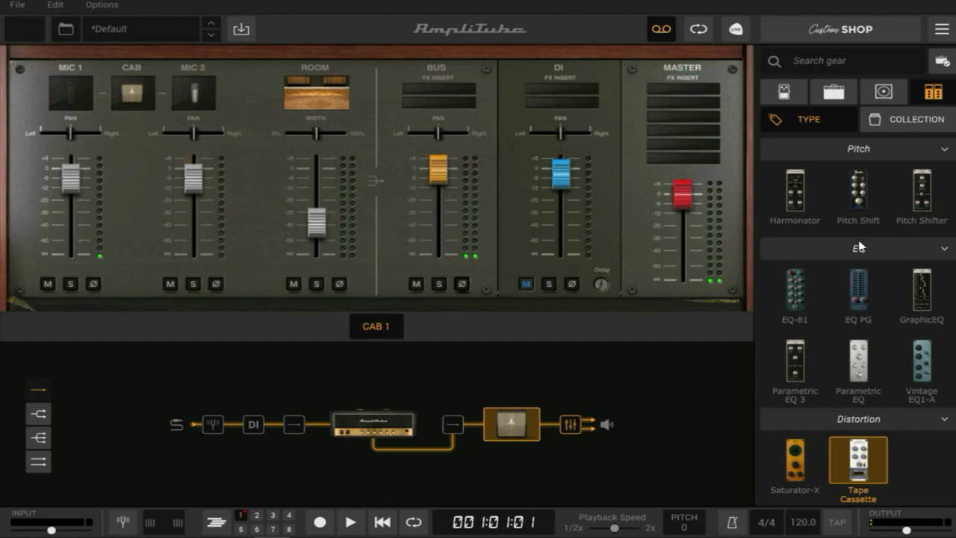
# - Insert Parametric EQ 3 in the master channel's first effect slot and open the master rack
pyautogui.moveTo(794, 380); pyautogui.dragTo(669, 90)
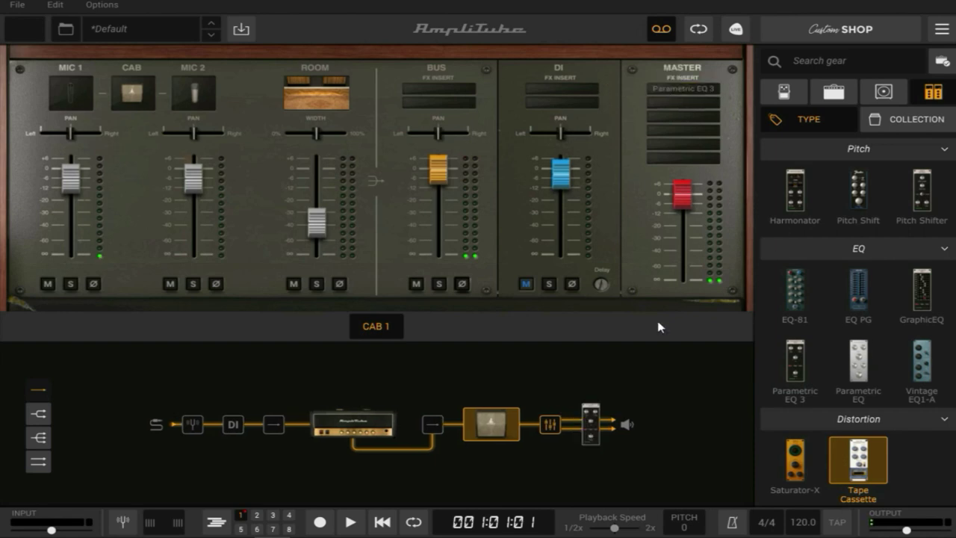
pyautogui.click(592, 429)
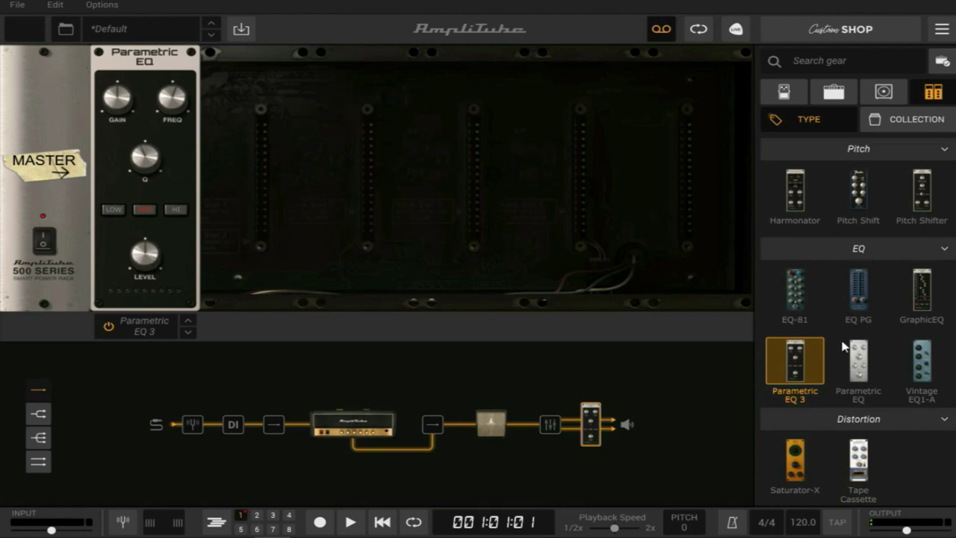
# - Add the '63 Reverb to the master rack directly after Parametric EQ 3
pyautogui.scroll(-15, 866, 344)
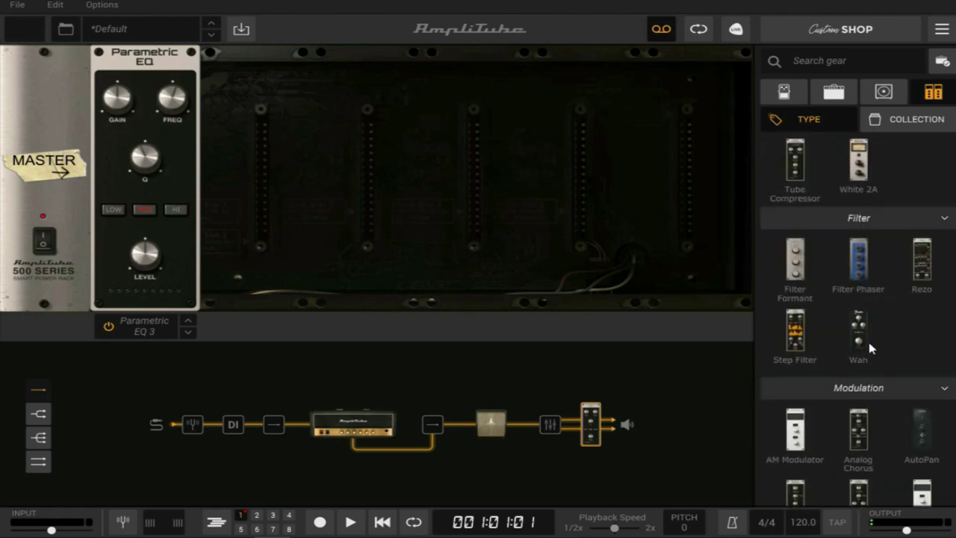
pyautogui.scroll(2, 868, 341)
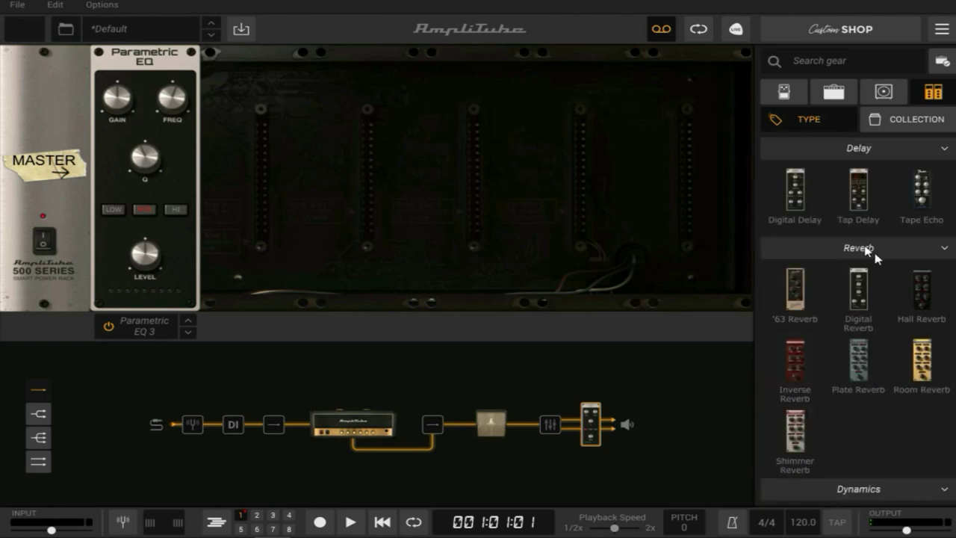
pyautogui.moveTo(793, 302); pyautogui.dragTo(239, 223)
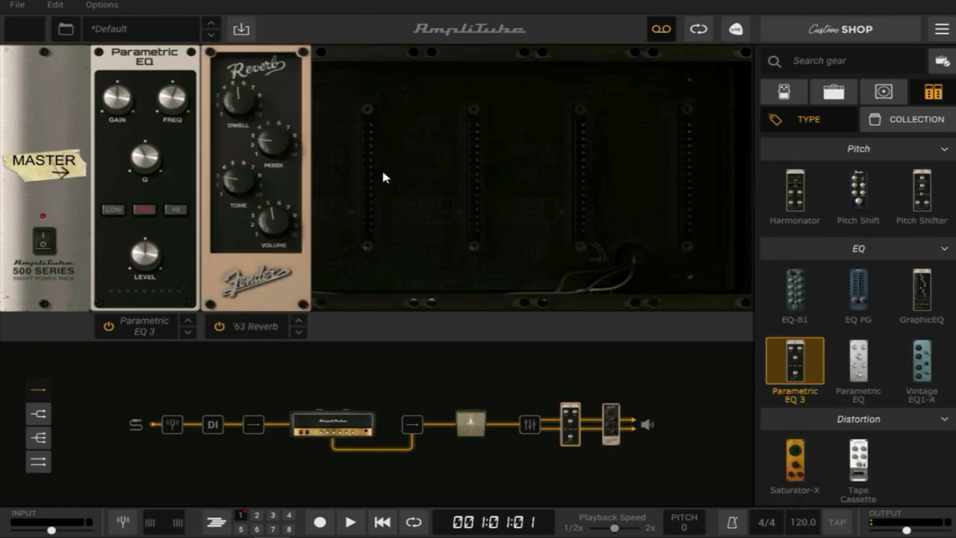